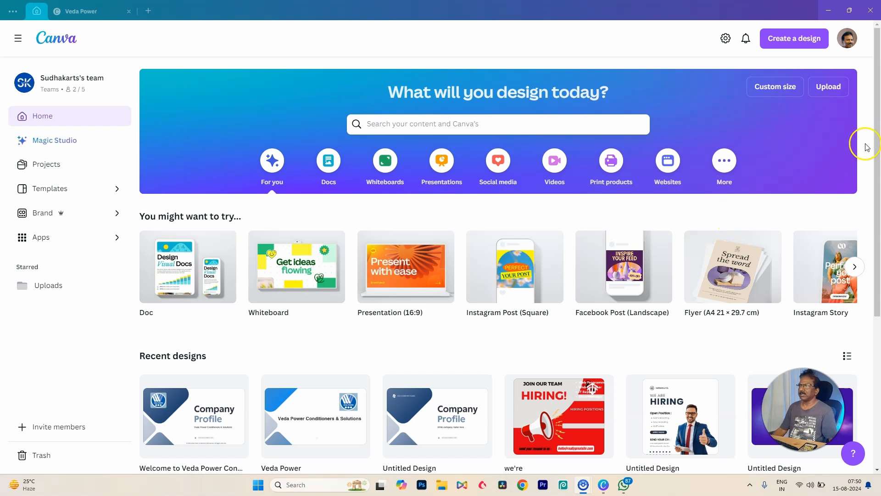
- Create a Facebook Post design and apply the White and Blue Modern Business Consultant template
left_click_drag(875, 132, 869, 156)
left_click(498, 160)
left_click(435, 298)
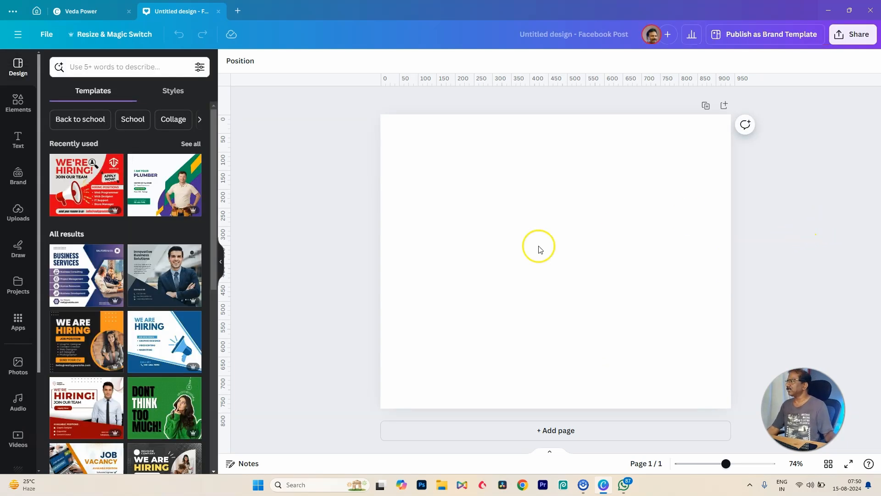
scroll(171, 256, "down", 4)
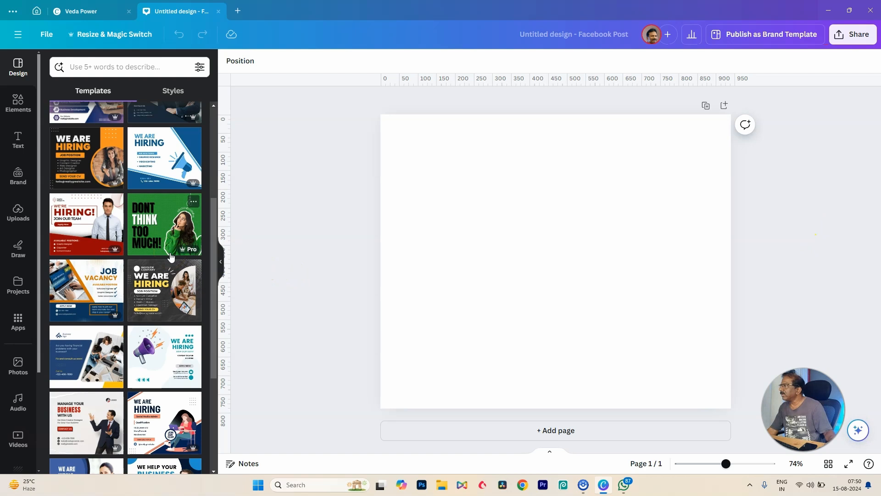
left_click(69, 363)
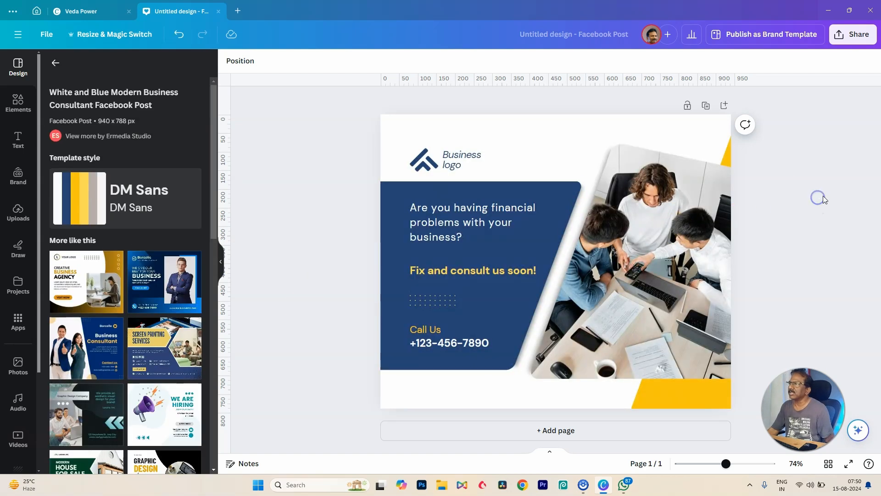
- Try the template's elements as separate pieces by nudging the dark blue panel and the yellow shape slightly
left_click(494, 297)
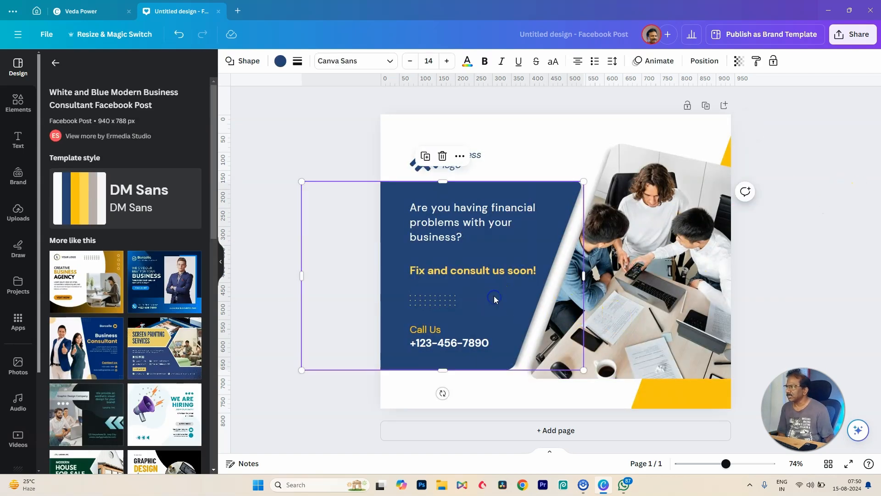
left_click(654, 396)
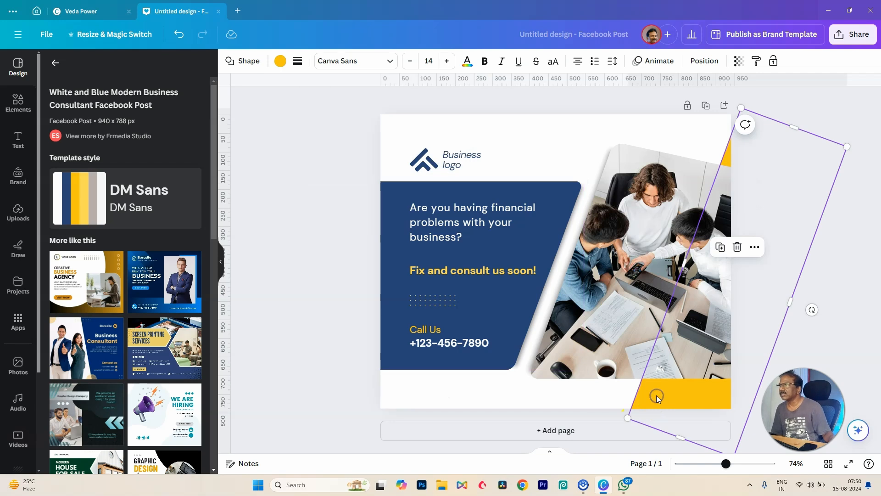
left_click(658, 237)
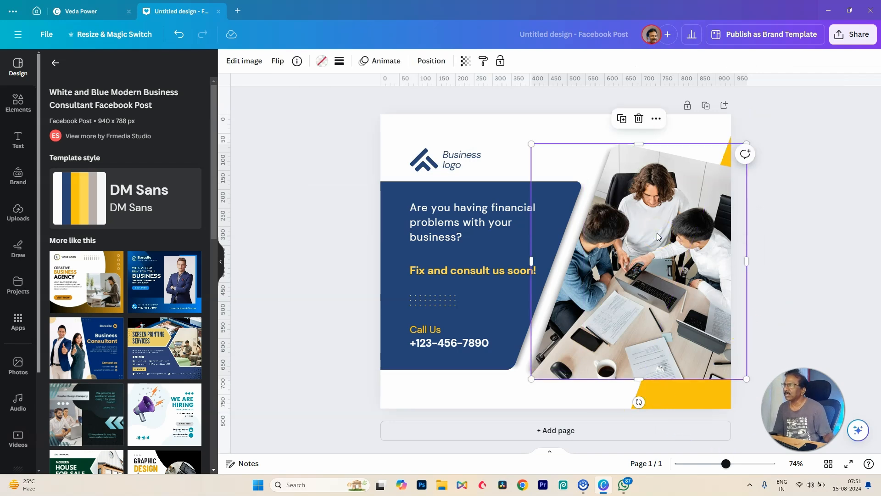
left_click(821, 235)
left_click(485, 318)
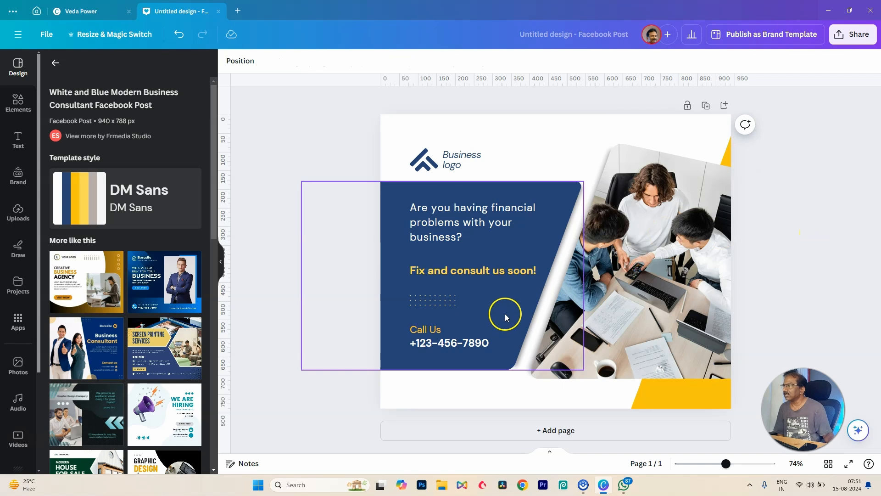
mouse_move(505, 313)
left_mouse_down()
mouse_move(689, 307)
mouse_move(579, 260)
mouse_move(570, 293)
mouse_move(618, 303)
mouse_move(458, 328)
mouse_move(496, 323)
left_mouse_up()
mouse_move(700, 398)
left_mouse_down()
mouse_move(428, 378)
mouse_move(587, 374)
mouse_move(710, 417)
mouse_move(691, 399)
left_mouse_up()
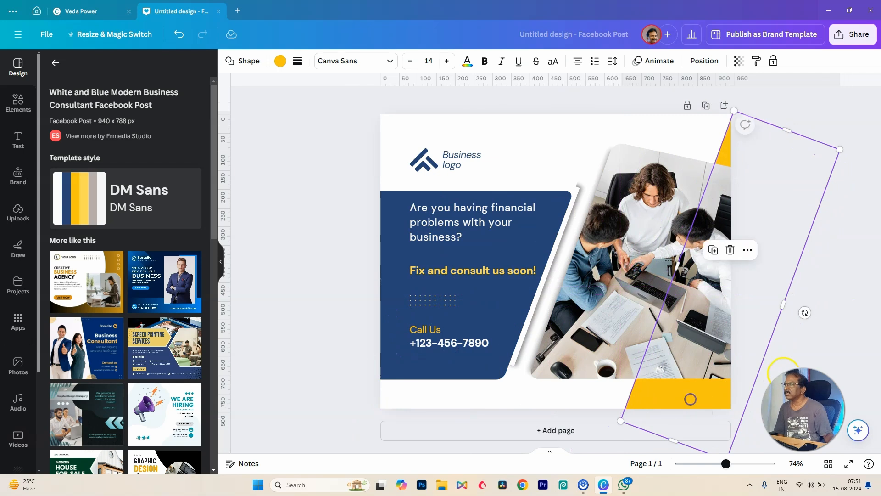
left_click(842, 317)
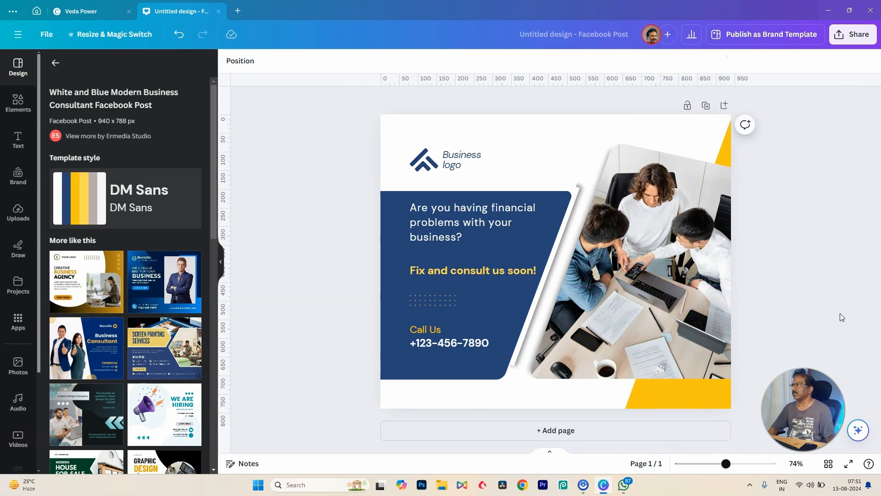
- Delete the dark blue panel behind the text and the yellow shape behind the photo
left_click(503, 315)
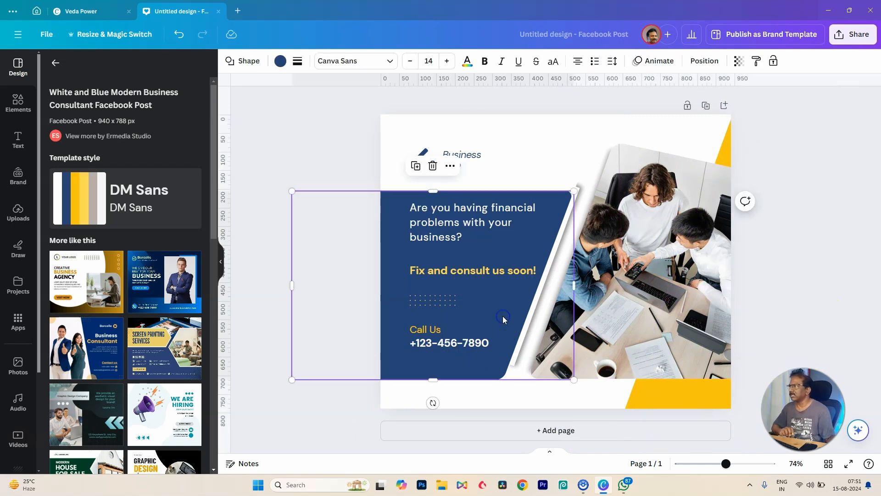
left_click(433, 165)
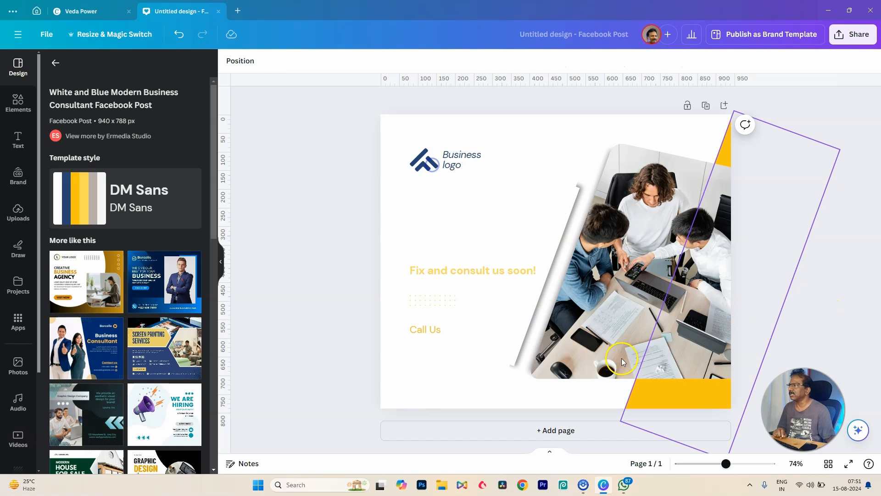
left_click(702, 403)
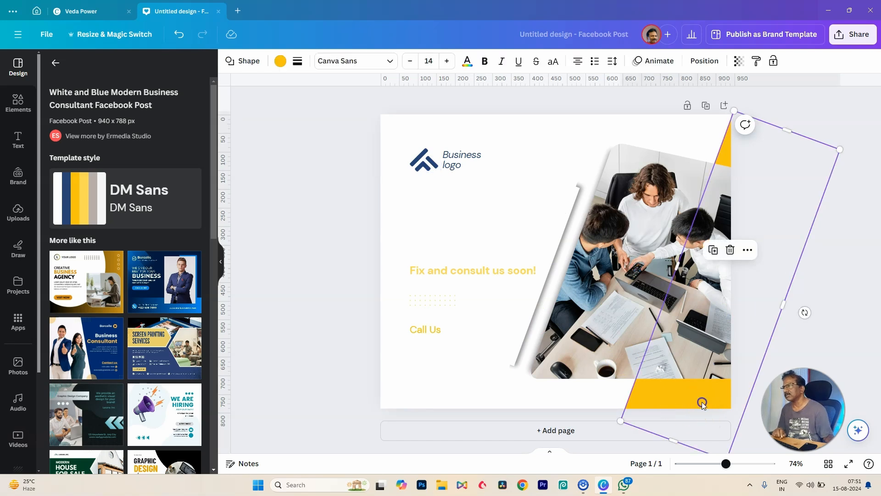
left_click(730, 250)
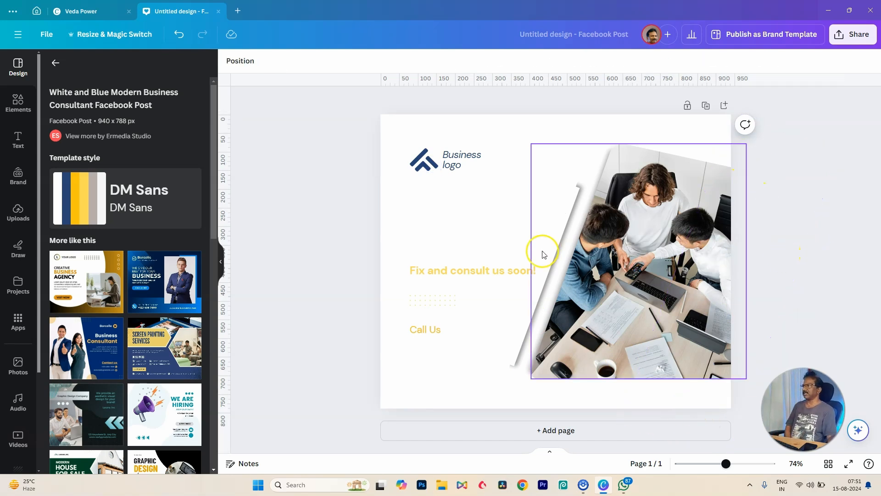
- Add a parallelogram from the Shapes elements to the page over the question text
left_click(14, 104)
left_click(88, 66)
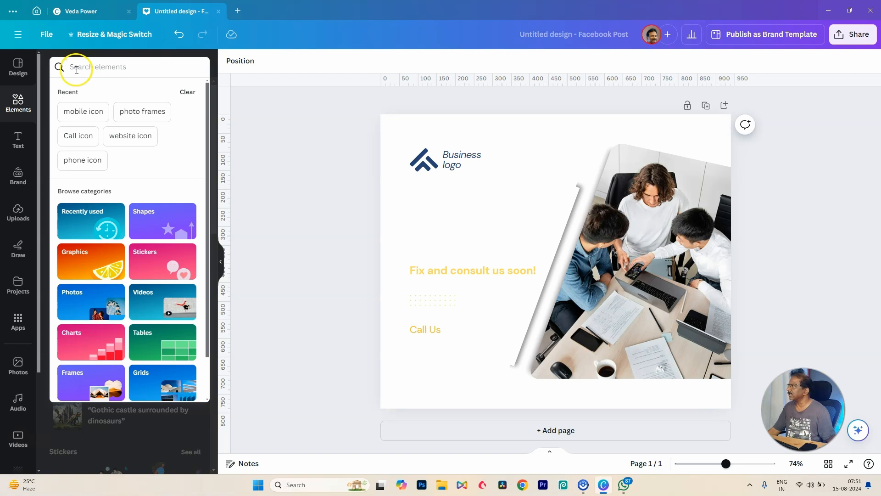
mouse_move(207, 151)
left_mouse_down()
mouse_move(207, 190)
mouse_move(212, 165)
left_mouse_up()
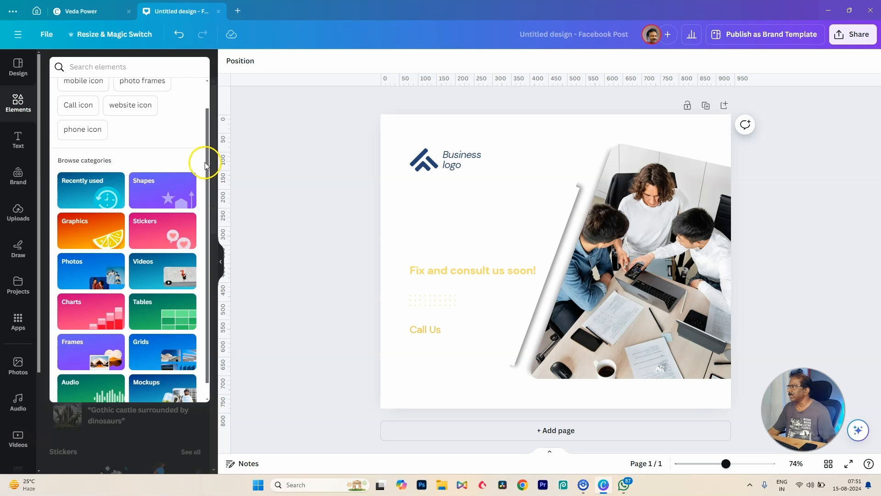
left_click_drag(206, 161, 205, 181)
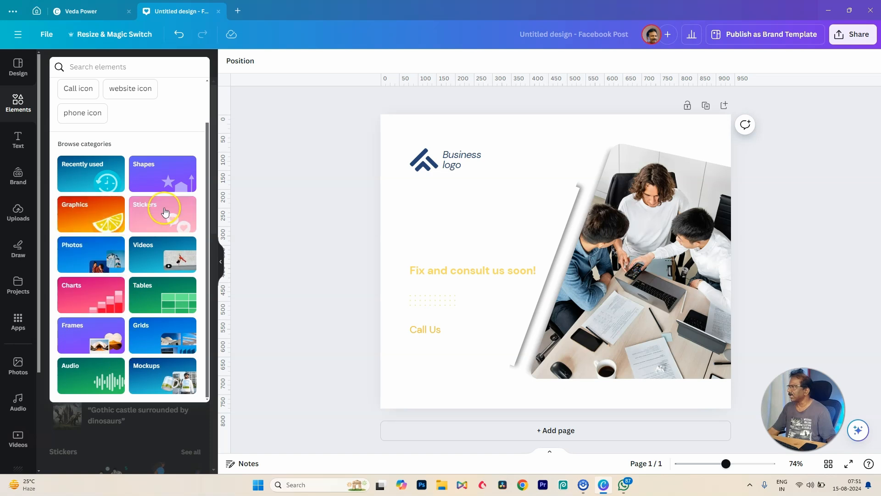
left_click(143, 176)
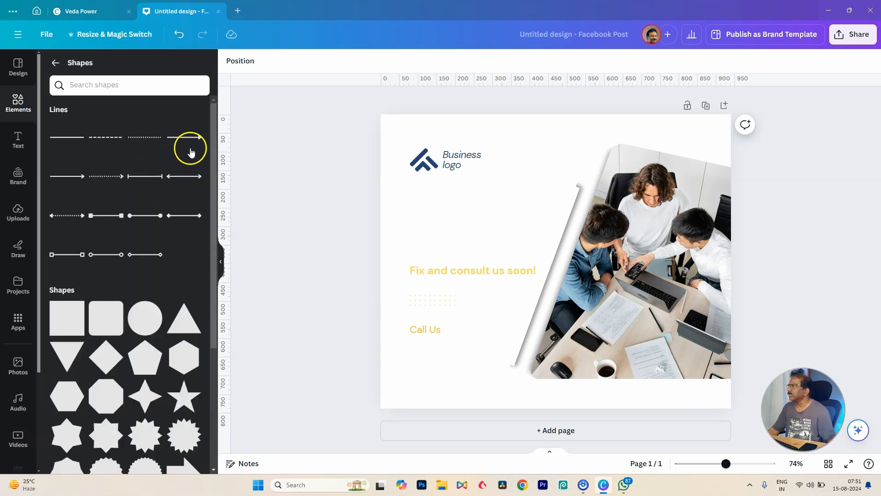
mouse_move(214, 130)
left_mouse_down()
mouse_move(212, 290)
mouse_move(216, 142)
left_mouse_up()
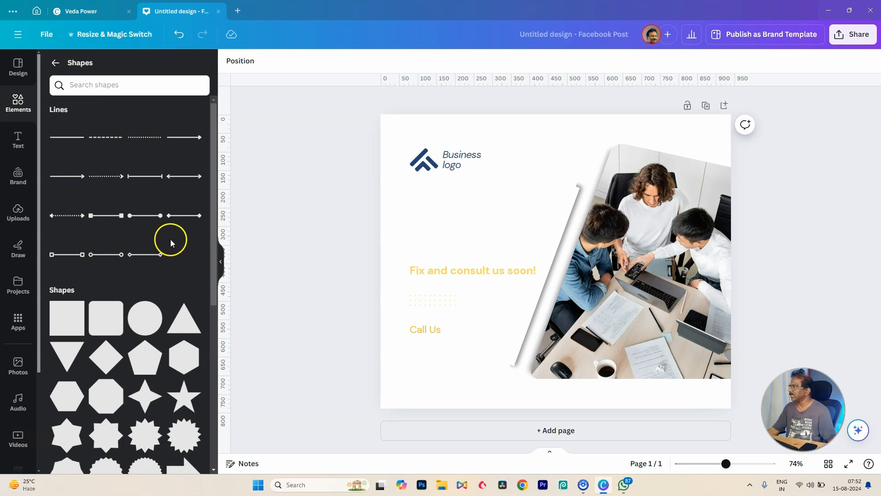
left_click_drag(213, 223, 213, 292)
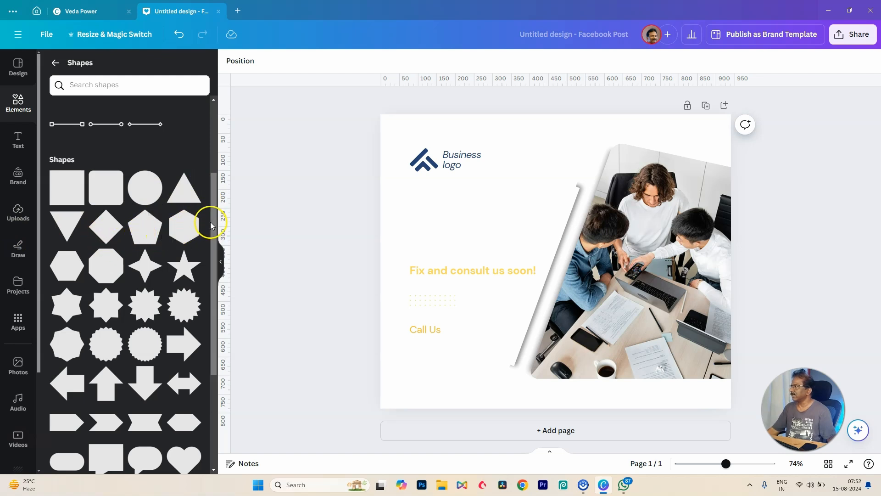
left_click_drag(211, 222, 214, 296)
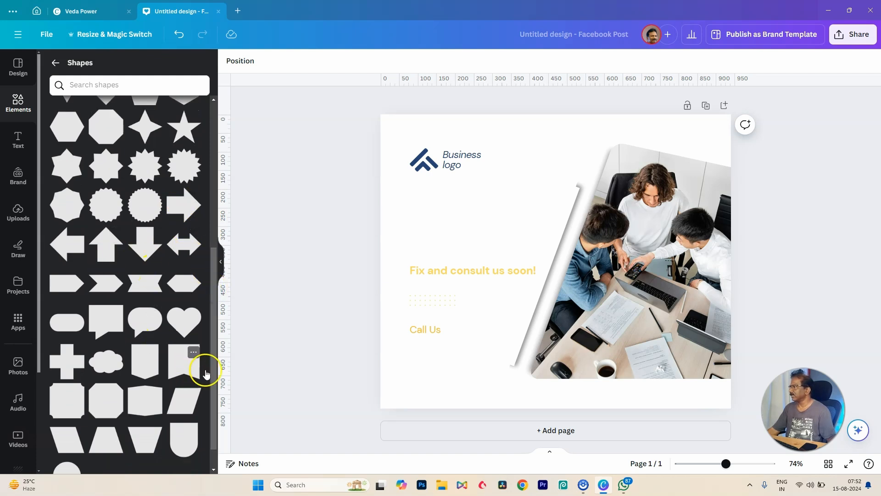
scroll(216, 337, "down", 1)
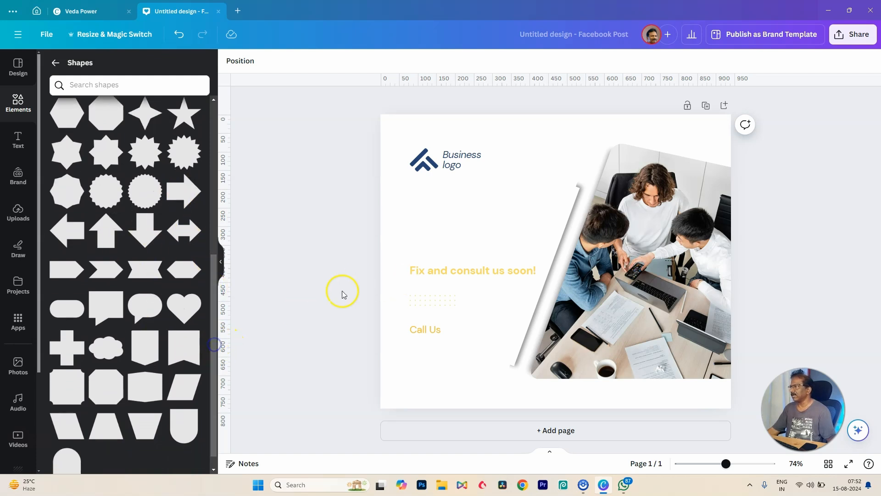
left_click_drag(185, 389, 414, 234)
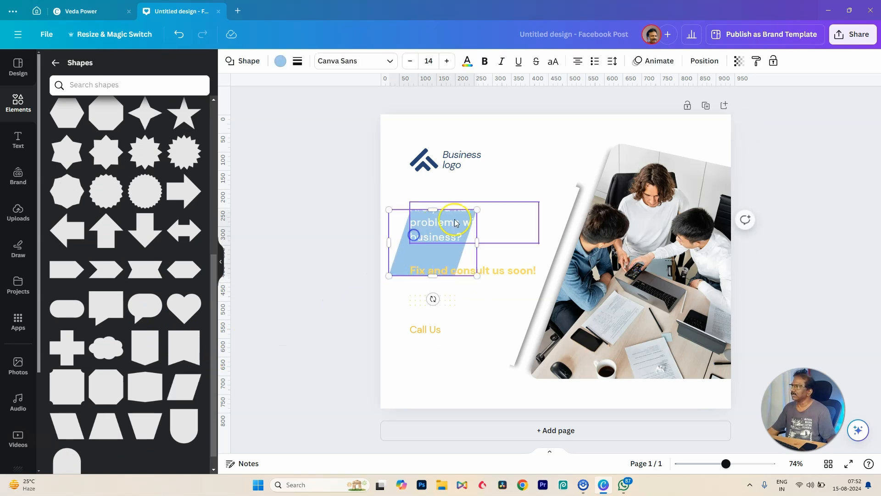
- Enlarge the parallelogram into a background panel beside the photo and shift the question text slightly left
left_click_drag(477, 210, 571, 158)
left_click(531, 181)
left_click_drag(531, 181, 544, 209)
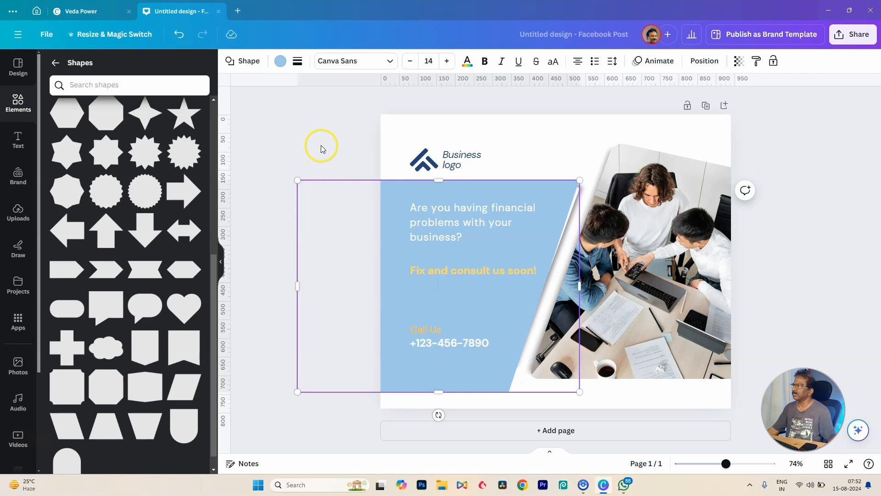
left_click(512, 137)
left_click(516, 229)
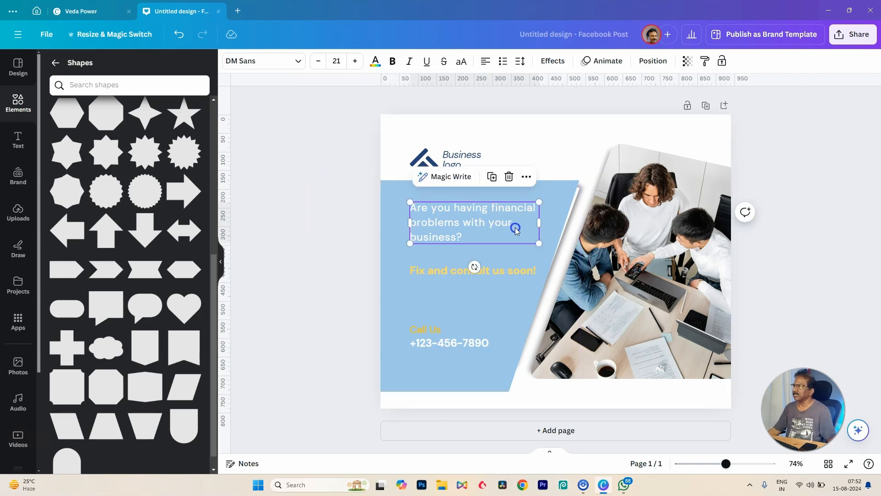
left_click_drag(516, 229, 500, 226)
- Try tilting the parallelogram slightly and comparing its slanted edge with the shadow strip, and straighten it again
mouse_move(545, 204)
left_mouse_down()
mouse_move(510, 191)
mouse_move(528, 207)
mouse_move(544, 206)
left_mouse_up()
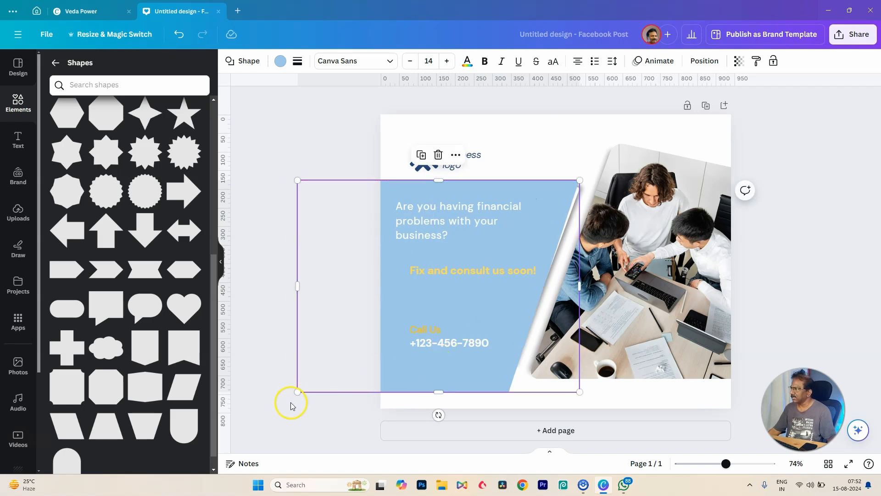
left_click_drag(439, 414, 437, 414)
left_click_drag(482, 311, 482, 309)
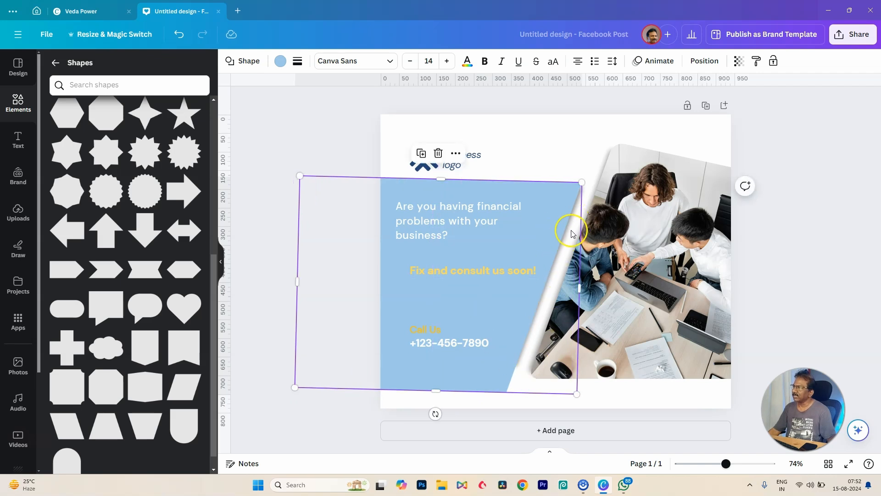
left_click_drag(538, 235, 518, 239)
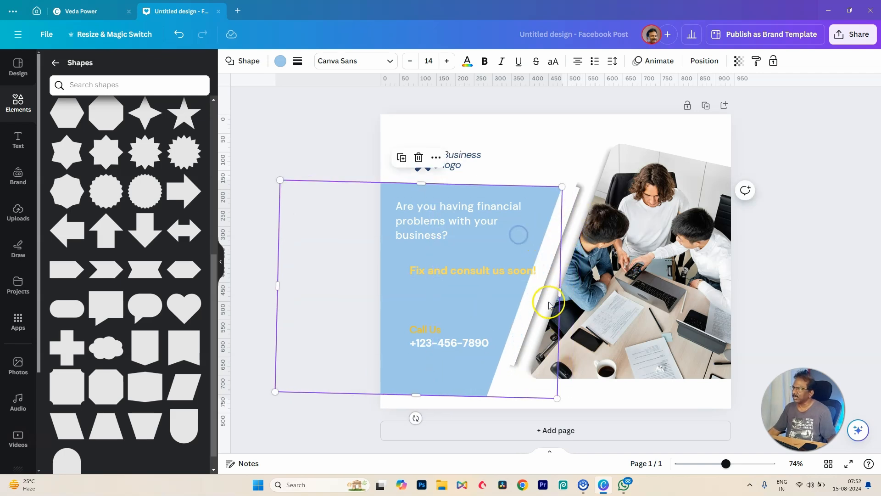
left_click_drag(541, 309, 536, 304)
left_click(566, 221)
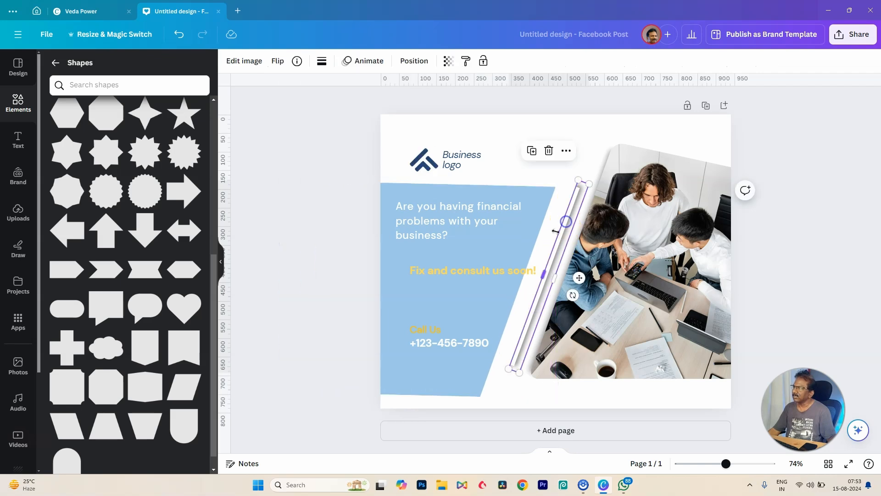
left_click_drag(501, 240, 528, 241)
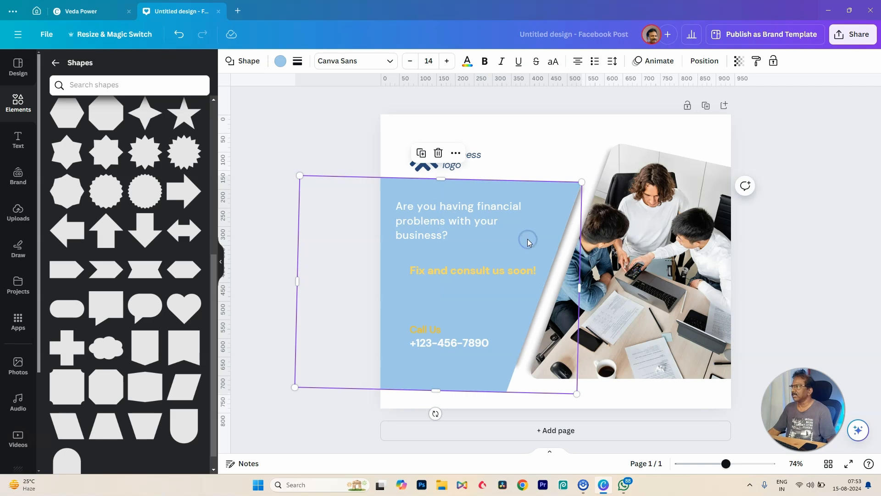
left_click_drag(439, 415, 439, 414)
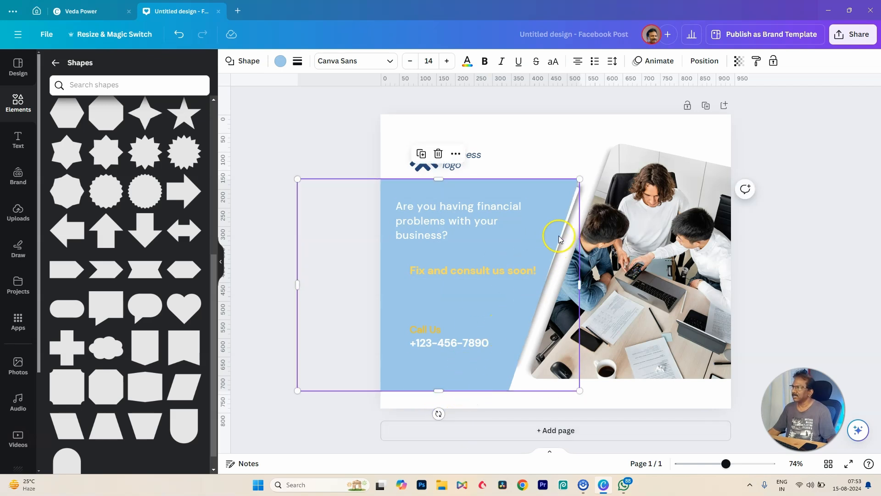
- Rotate the shadow strip slightly to match the parallelogram's slanted edge and move the parallelogram up against it
left_click_drag(532, 236, 526, 238)
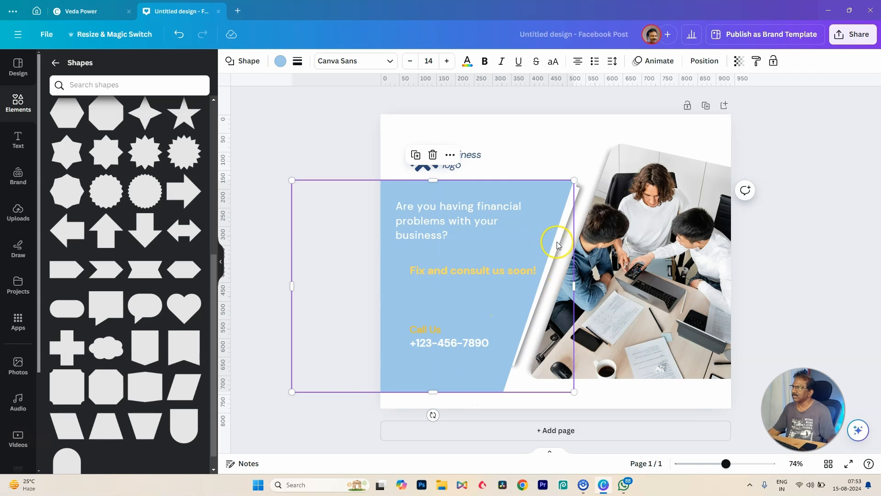
left_click(573, 196)
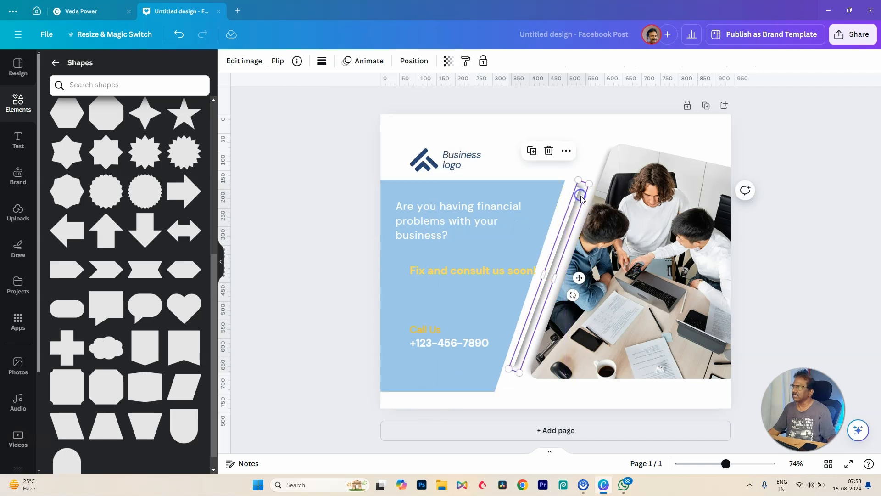
left_click(577, 299)
left_click(460, 314)
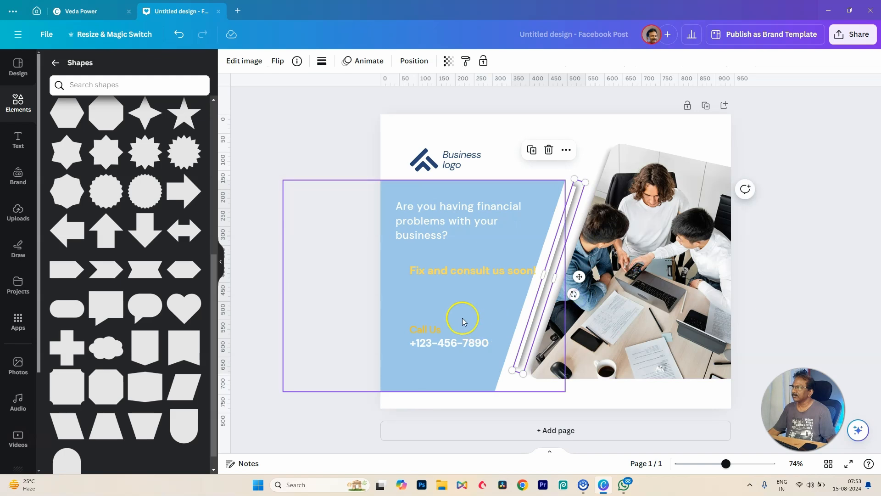
left_click_drag(461, 314, 472, 311)
left_click(335, 120)
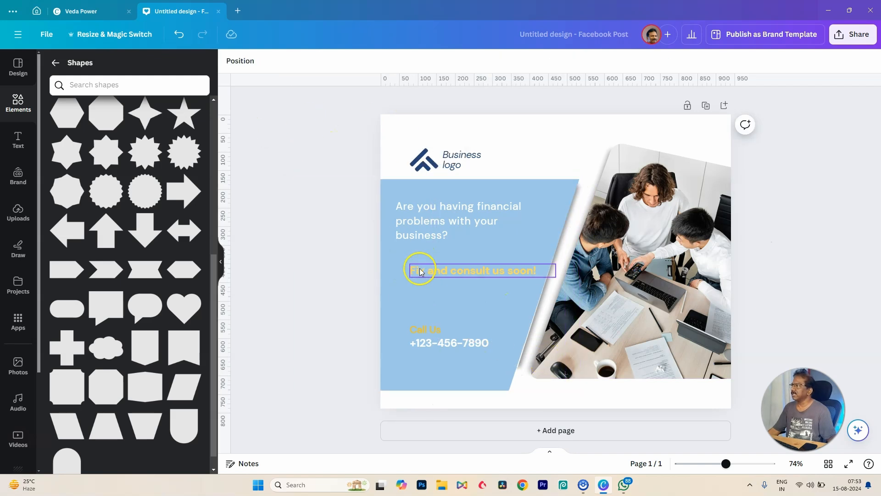
- Recolor the parallelogram text panel with the custom solid blue #21A5E6
left_click(399, 258)
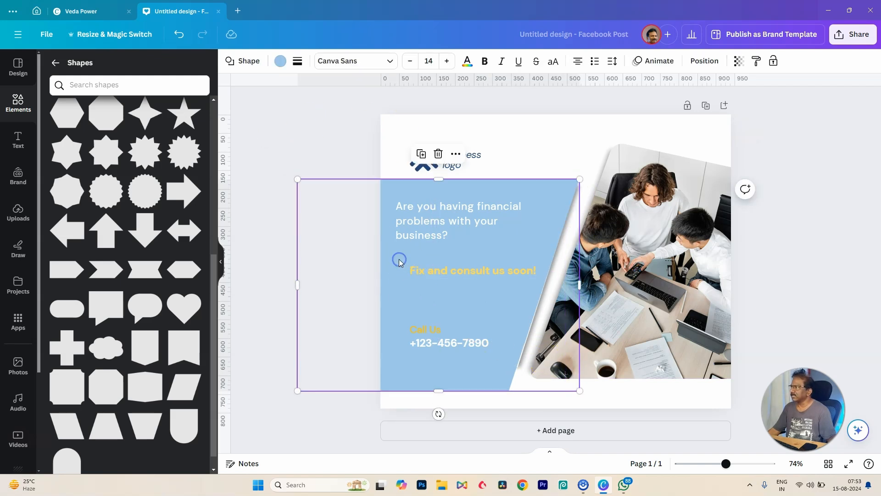
left_click(280, 61)
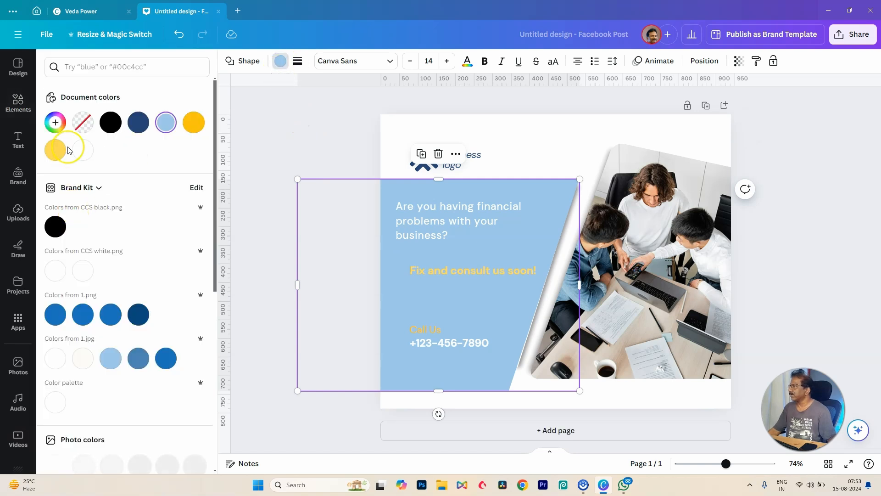
left_click(55, 122)
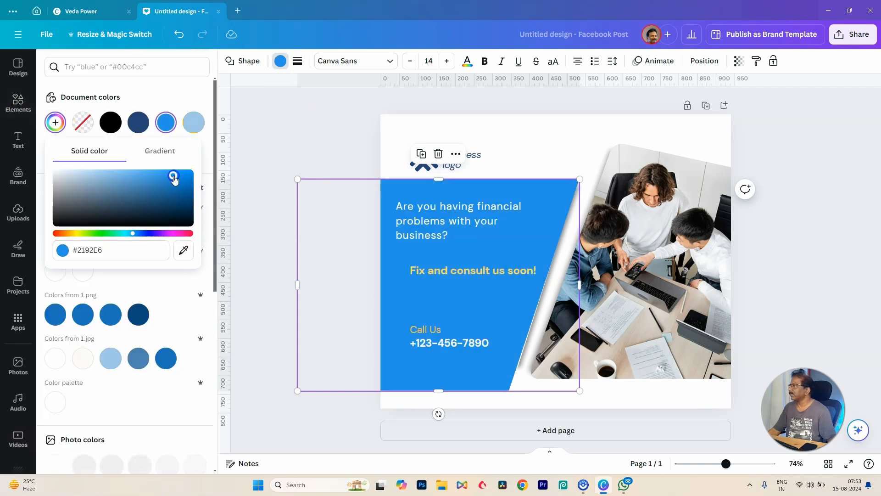
left_click_drag(129, 235, 133, 254)
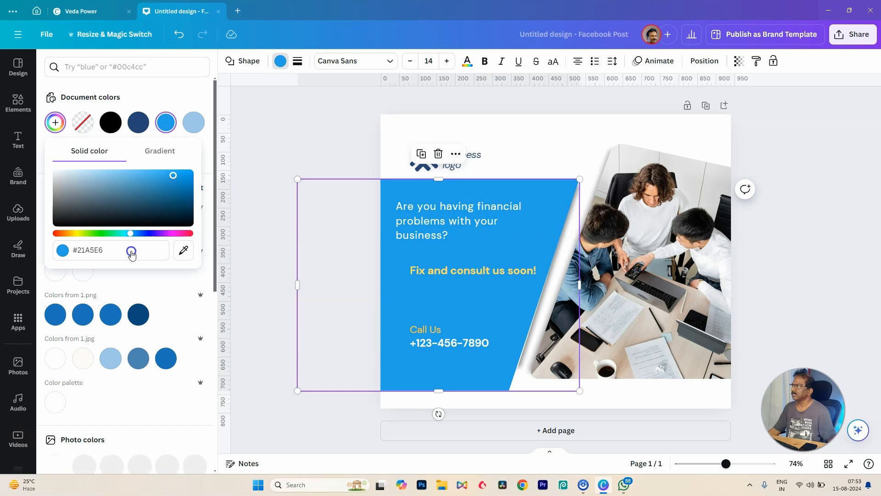
left_click(183, 281)
- Try several default gradients on the parallelogram panel, choose the violet-to-turquoise one, and shift the panel slightly left
scroll(183, 284, "down", 7)
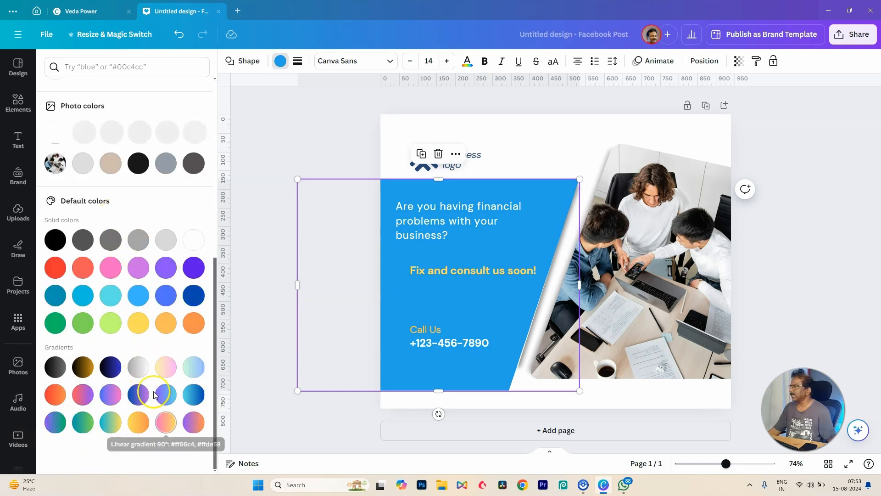
left_click(110, 395)
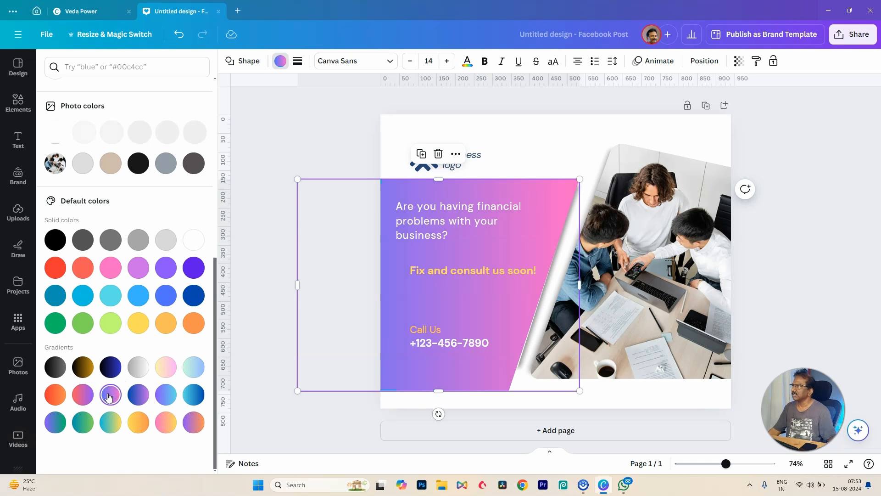
left_click(83, 396)
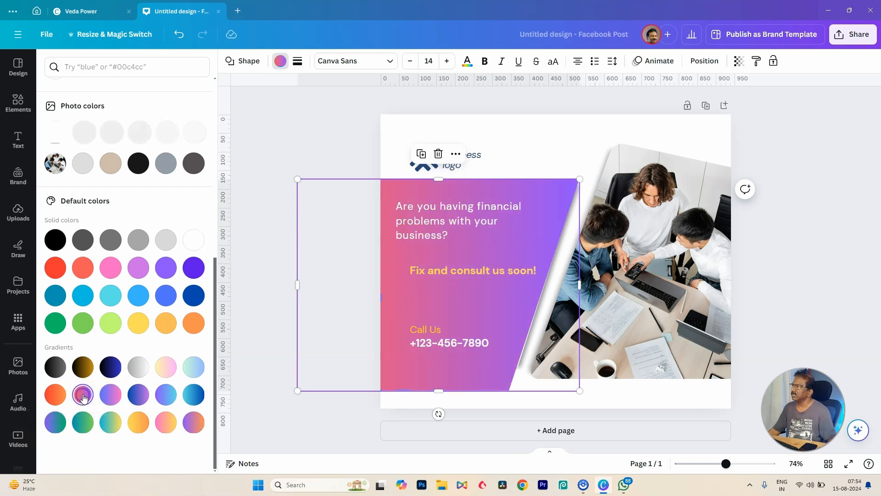
left_click(166, 400)
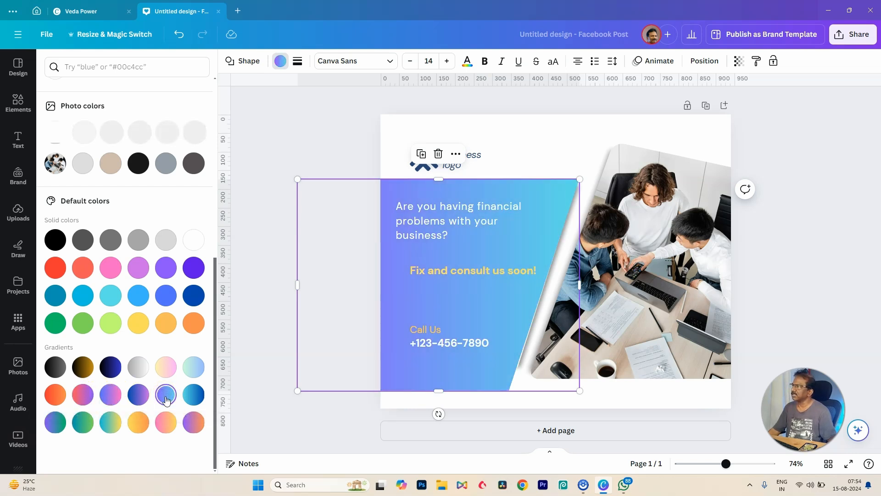
left_click(795, 226)
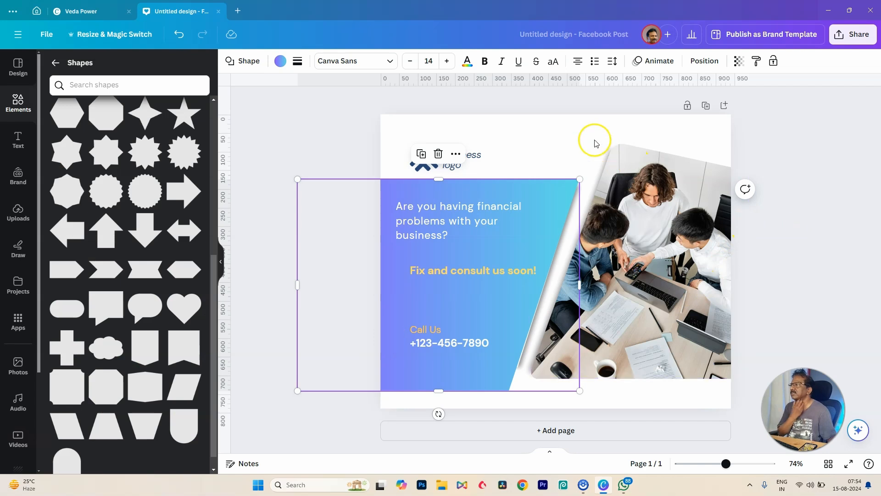
left_click(519, 137)
left_click(562, 408)
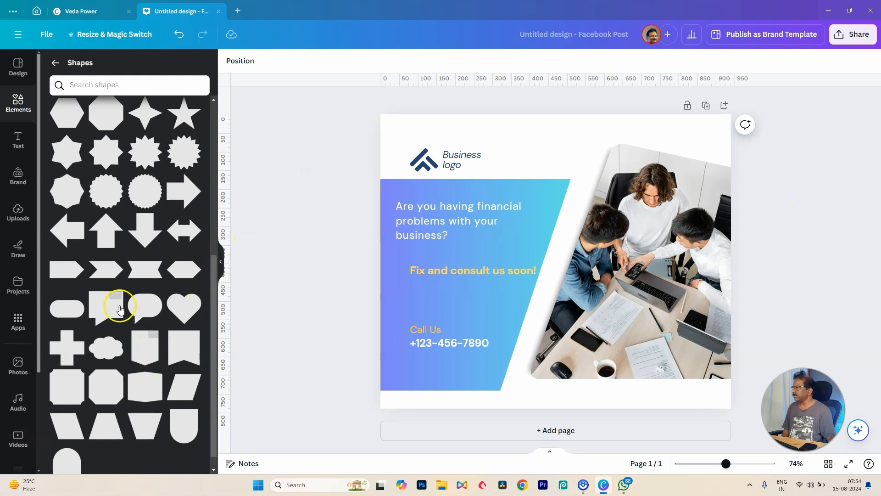
- Add a square shape over the photo's outer side and resize it into a narrow rectangle spanning most of the page height
scroll(120, 305, "up", 5)
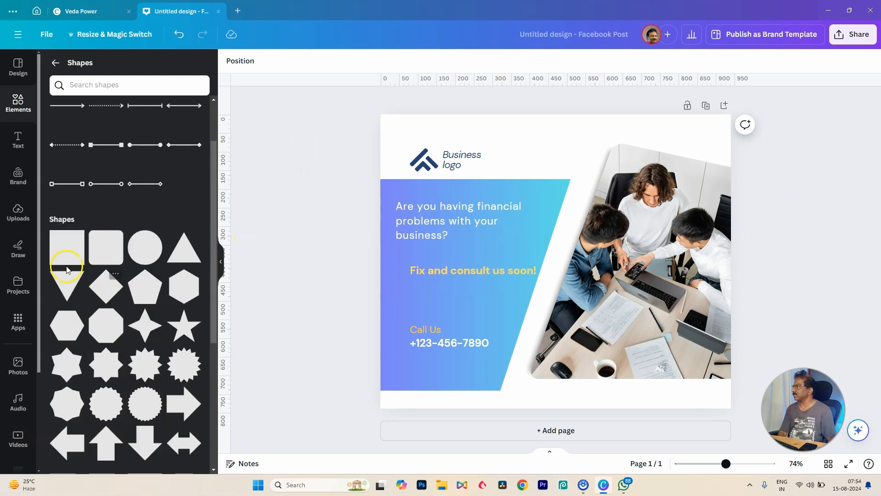
left_click_drag(65, 256, 695, 264)
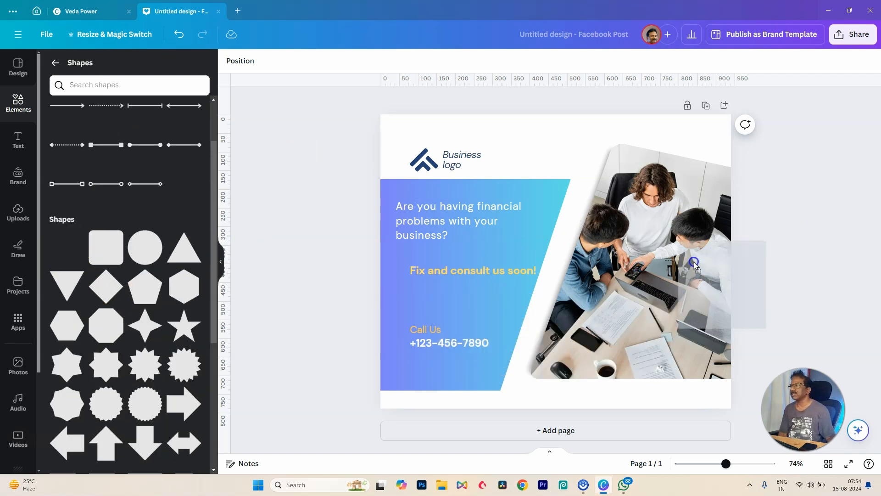
left_click_drag(764, 286, 719, 290)
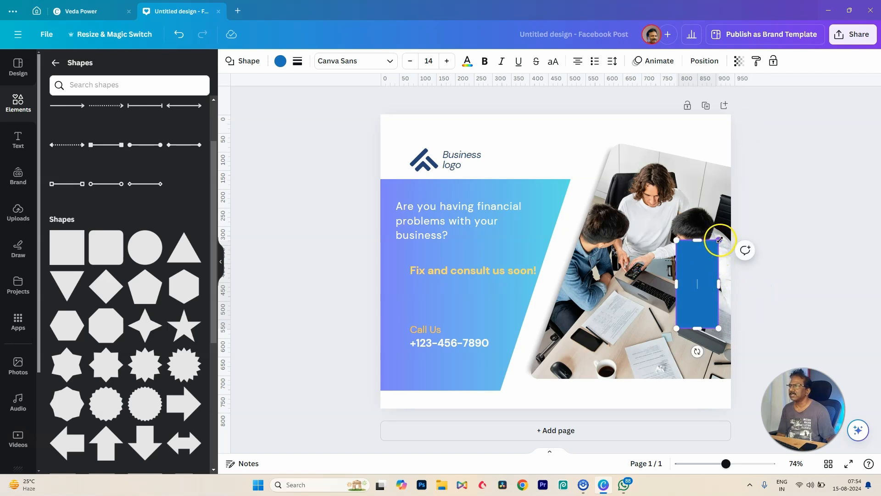
left_click_drag(697, 240, 697, 118)
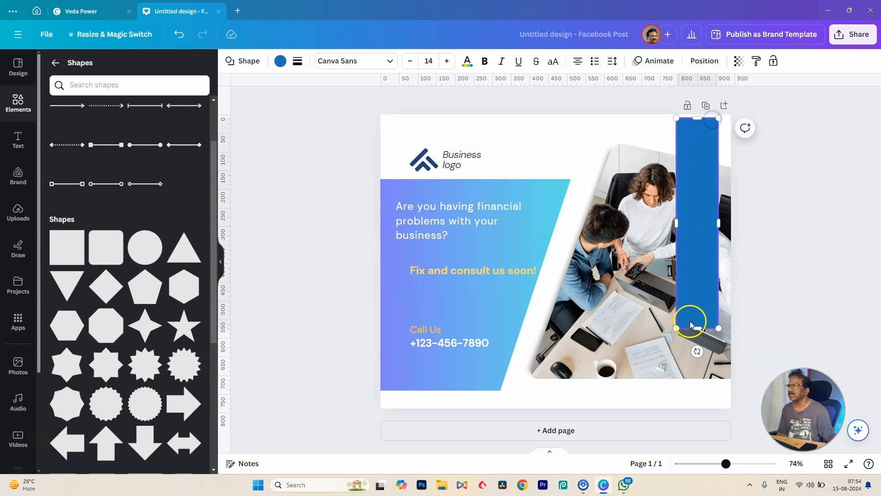
left_click_drag(697, 328, 697, 391)
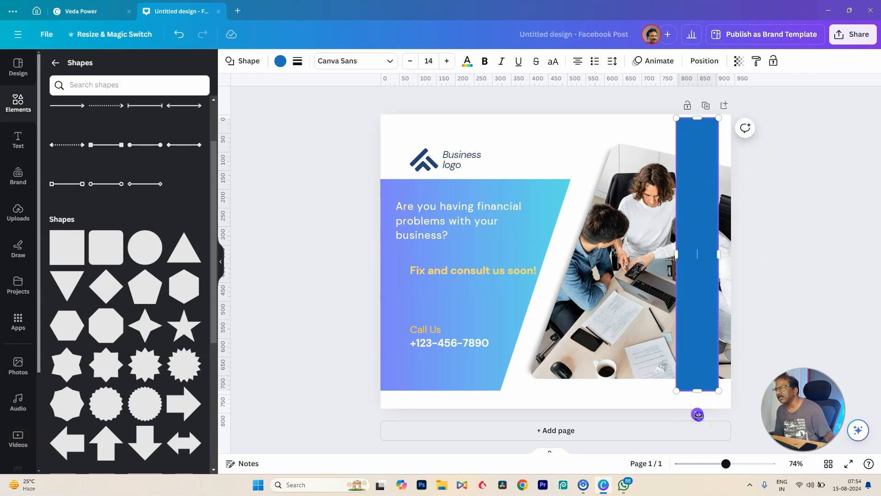
- Rotate the tall blue rectangle to about 14°, lower it, and widen it past the page's outer edge
left_click_drag(698, 414, 657, 422)
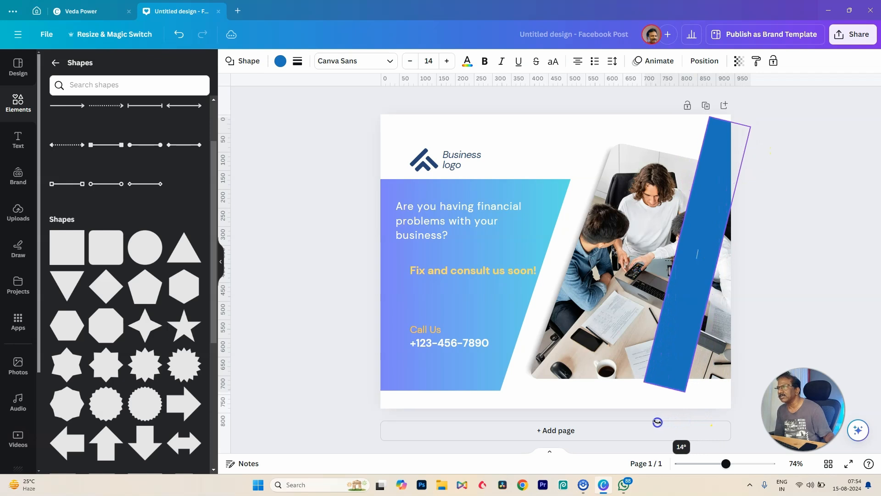
left_click_drag(687, 291, 682, 327)
left_click_drag(672, 288, 716, 294)
left_click(805, 274)
- Send the tilted blue rectangle backward behind the photo and nudge it slightly upward
left_click(702, 297)
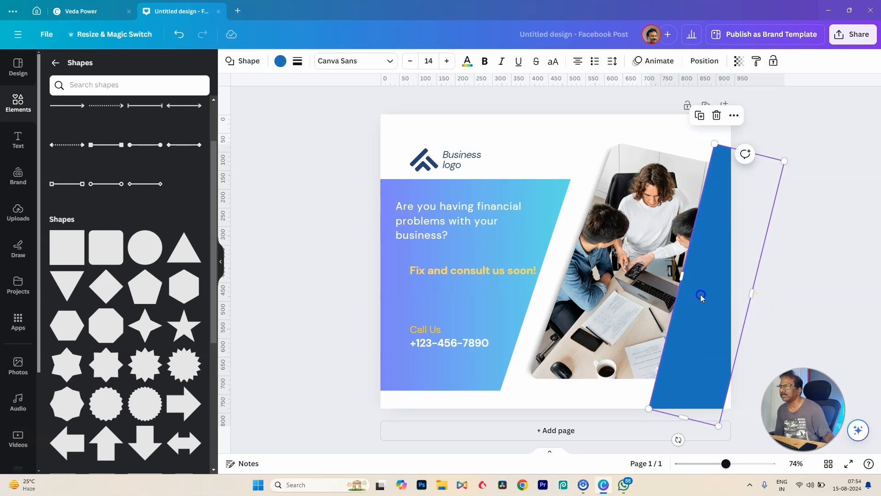
right_click(701, 298)
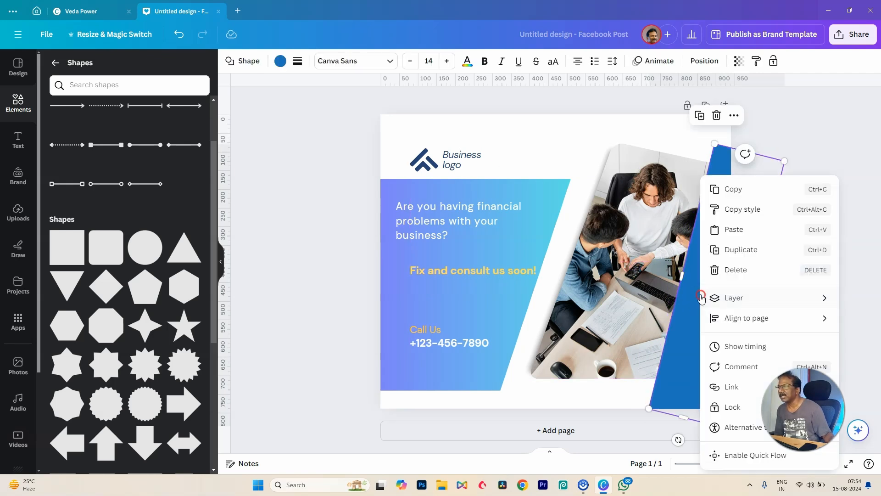
mouse_move(700, 294)
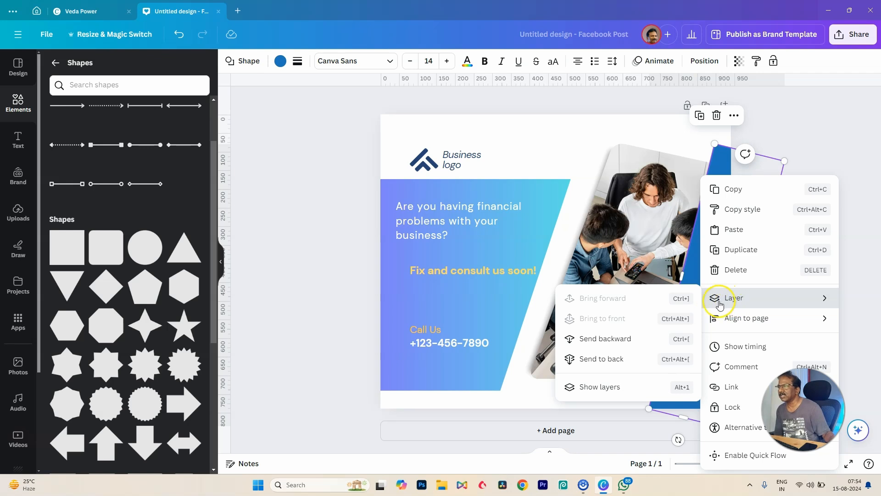
left_click(635, 338)
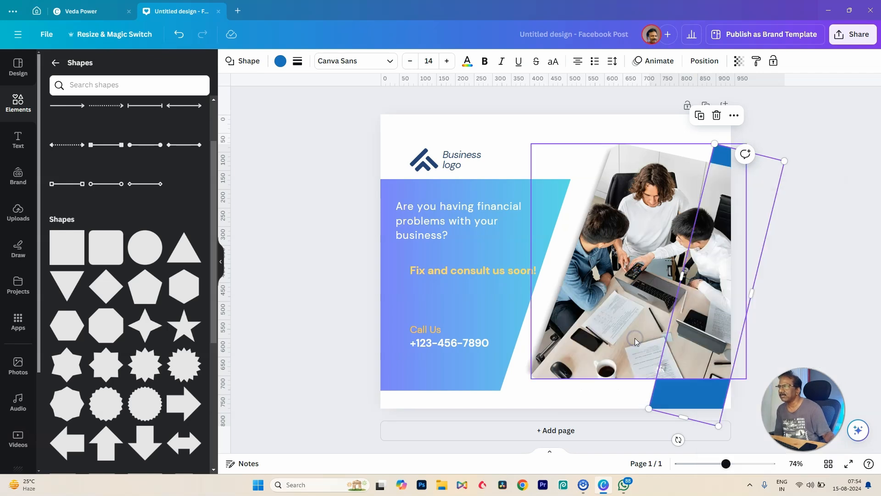
left_click(835, 264)
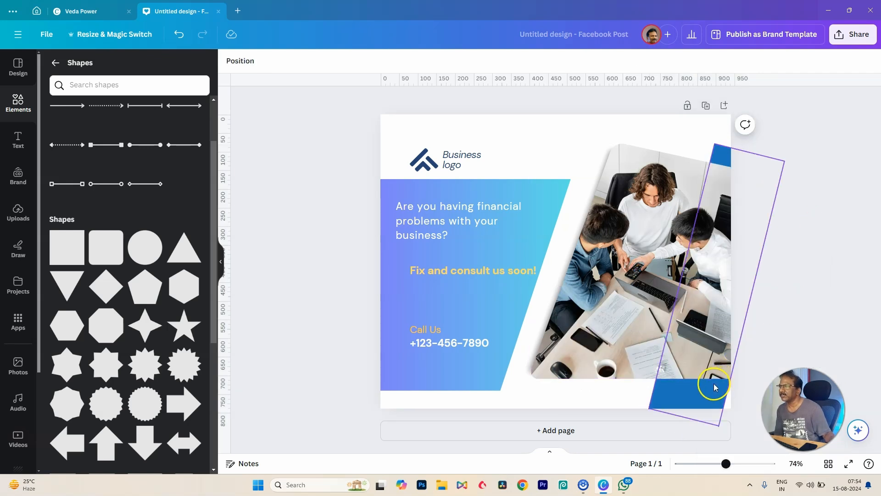
left_click_drag(697, 398, 696, 391)
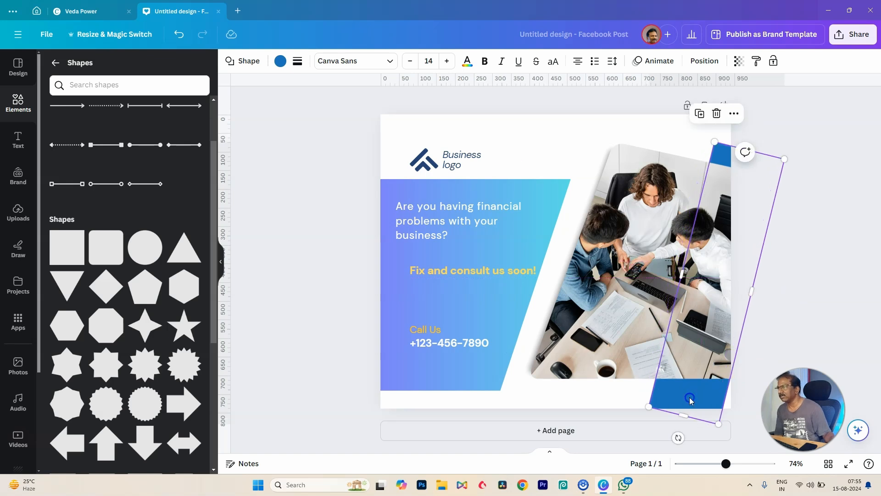
- Recolor the tilted rectangle behind the photo with the amber document color
left_click(280, 61)
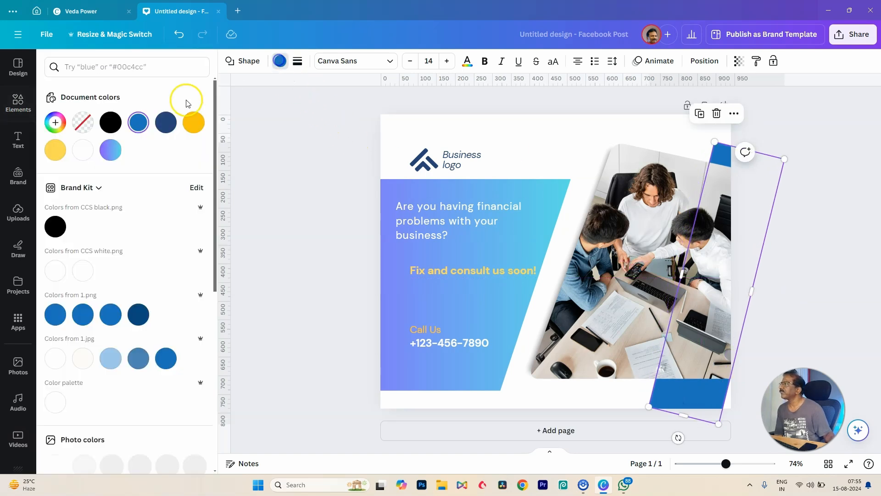
left_click(193, 122)
left_click(842, 246)
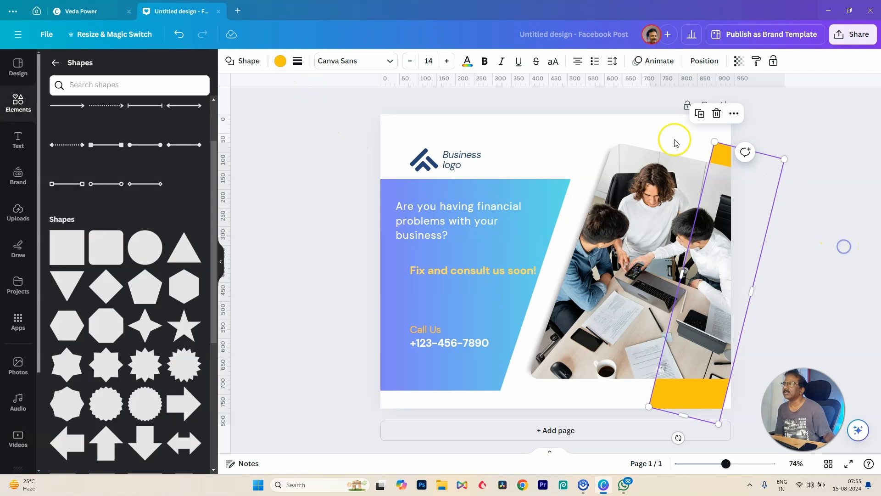
- Lower the amber rectangle slightly and move the gradient parallelogram closer to the photo
left_click(687, 395)
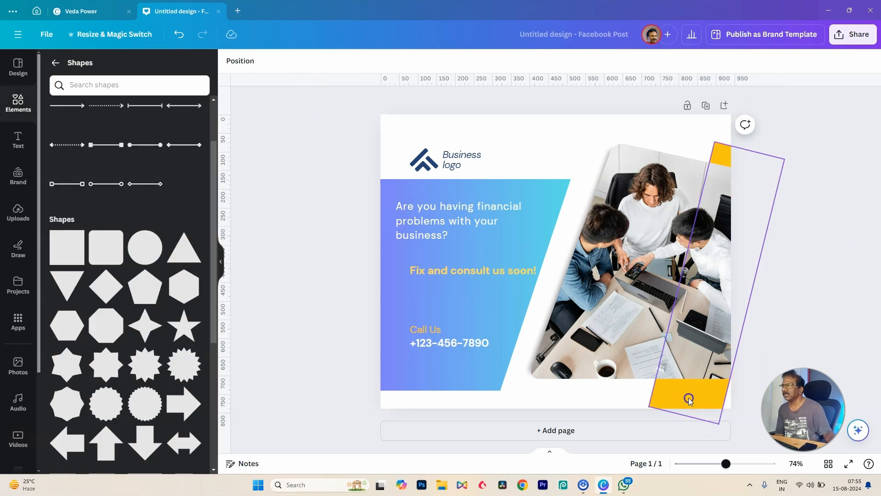
left_click(832, 333)
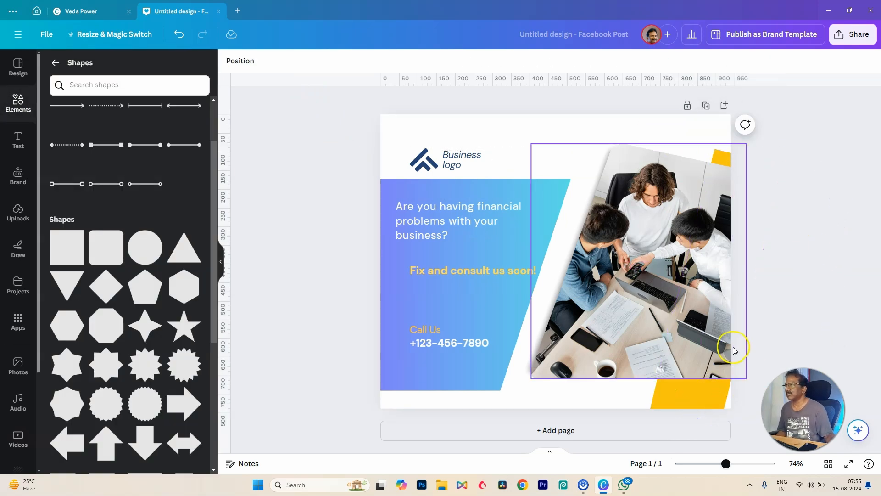
left_click(499, 306)
left_click_drag(499, 306, 510, 304)
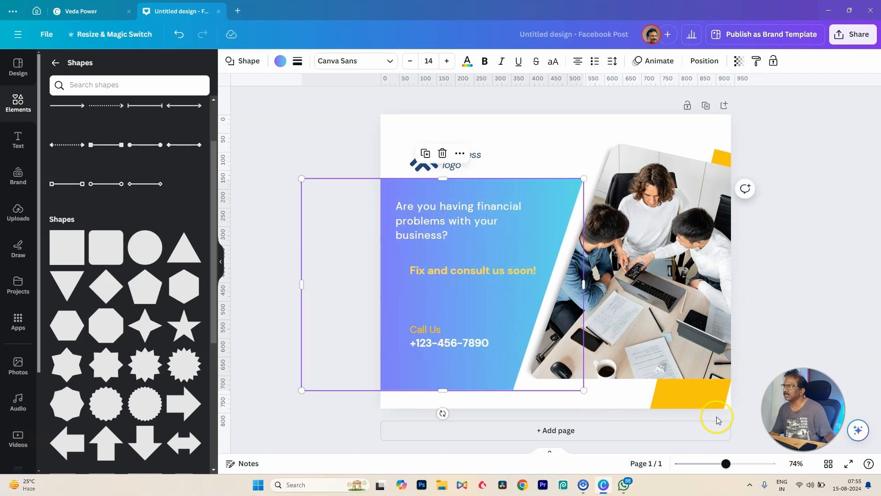
- Fill the tilted rectangle behind the photo with the same violet-to-turquoise gradient as the text panel
left_click(697, 397)
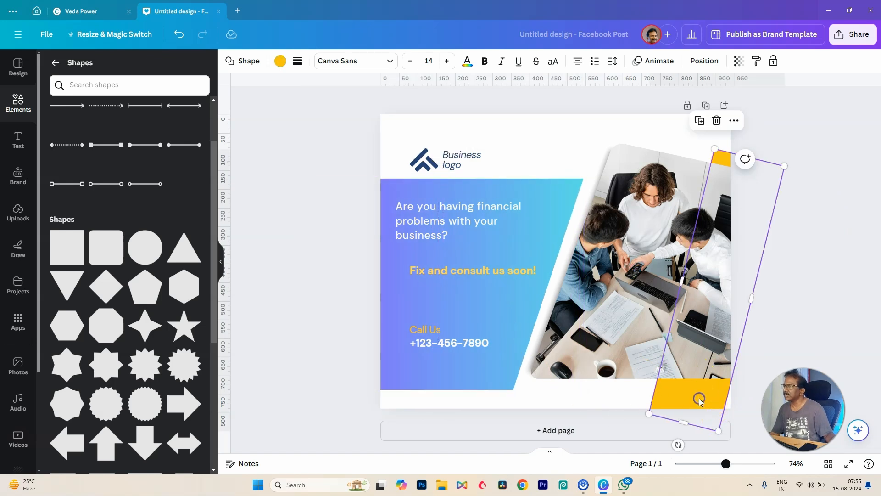
left_click(281, 61)
scroll(170, 312, "down", 1)
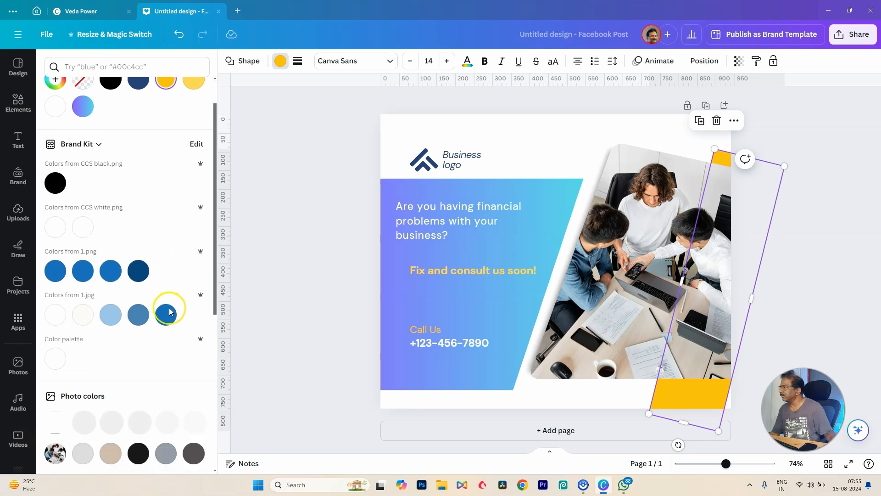
scroll(170, 312, "down", 5)
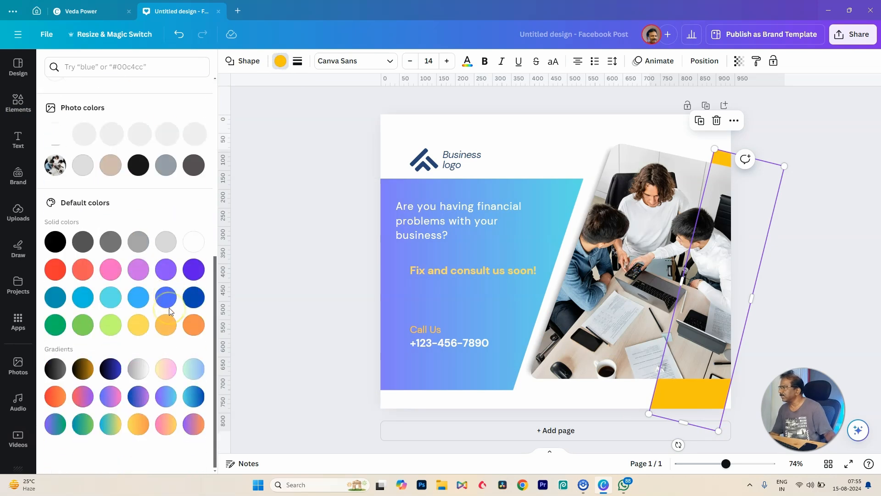
left_click(166, 395)
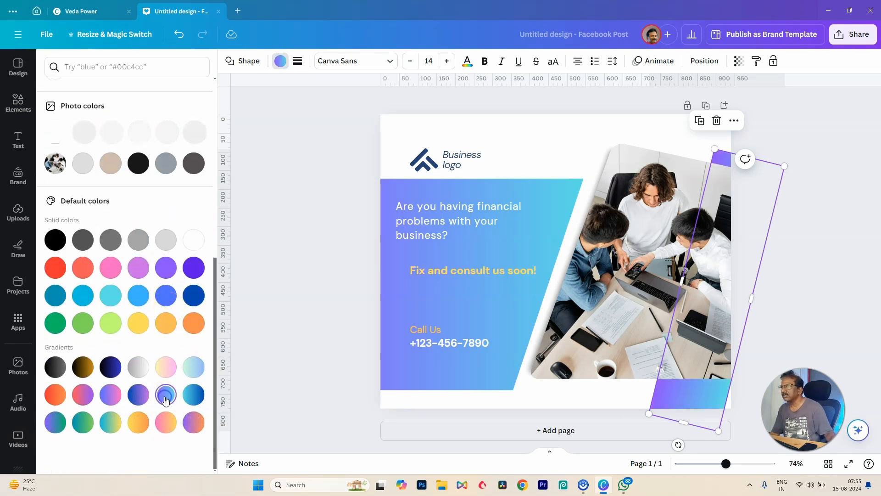
left_click(193, 395)
left_click(165, 395)
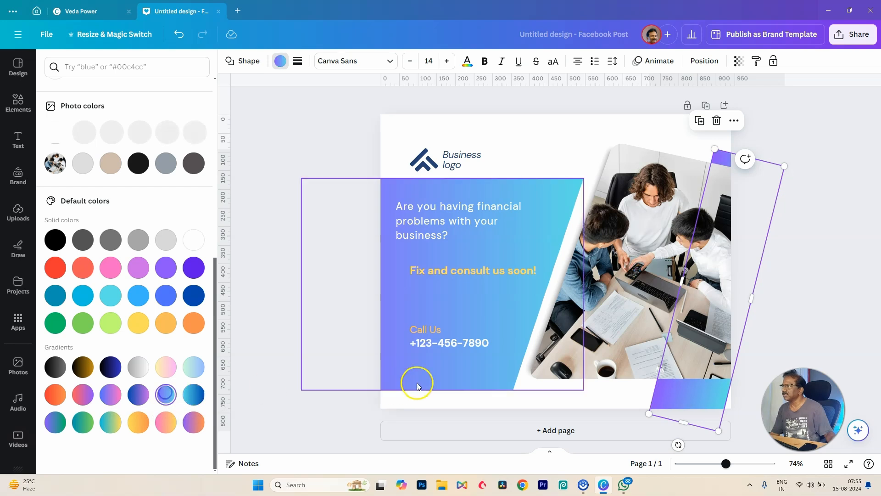
left_click(786, 275)
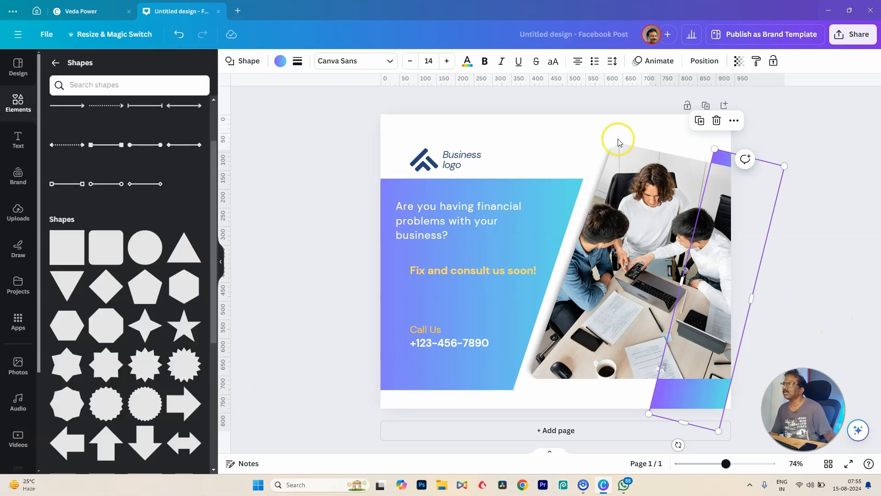
left_click(550, 129)
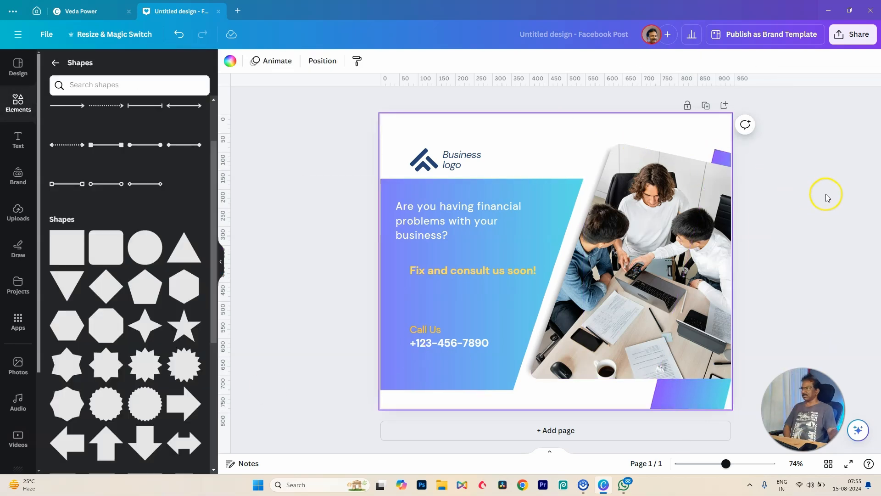
- Delete the gradient parallelogram panel behind the text
left_click(495, 296)
key("Delete")
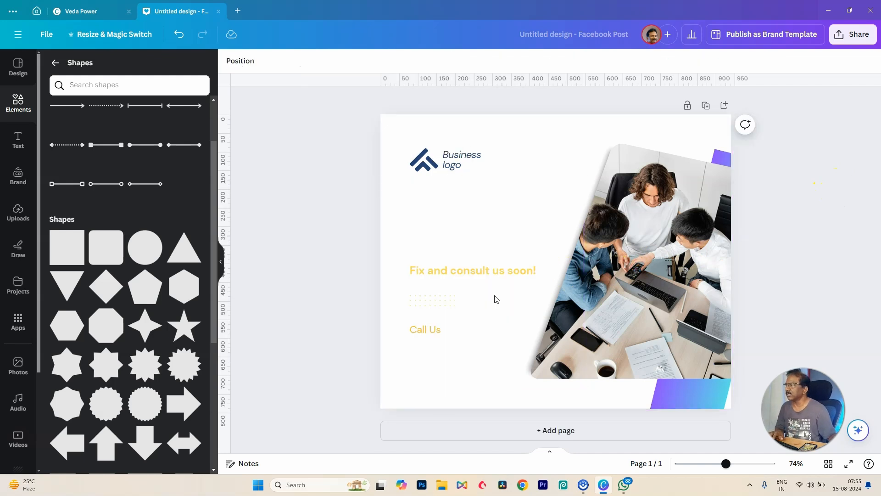
- Delete the tilted gradient rectangle behind the photo
left_click(758, 393)
left_click(696, 398)
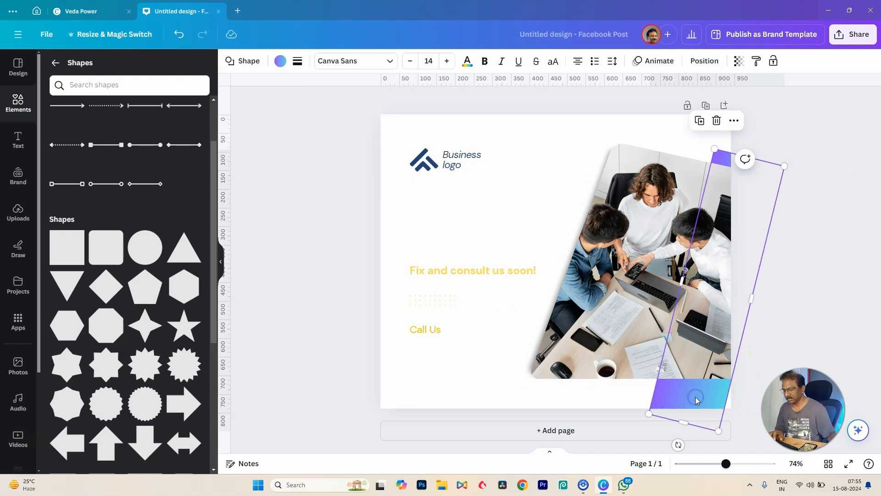
key("Delete")
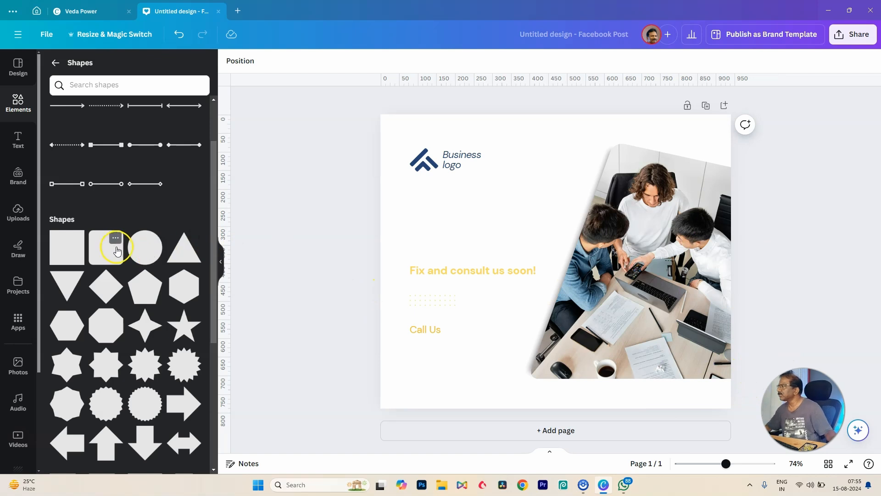
- Add a rounded square shape and stretch it into a panel behind the headline, tagline and phone text
left_click_drag(113, 249, 452, 290)
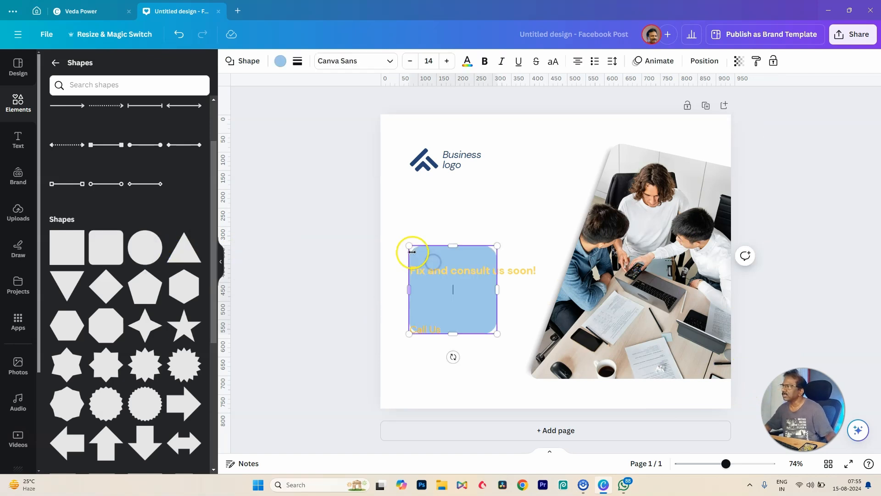
left_click_drag(409, 247, 352, 200)
left_click_drag(451, 254, 462, 253)
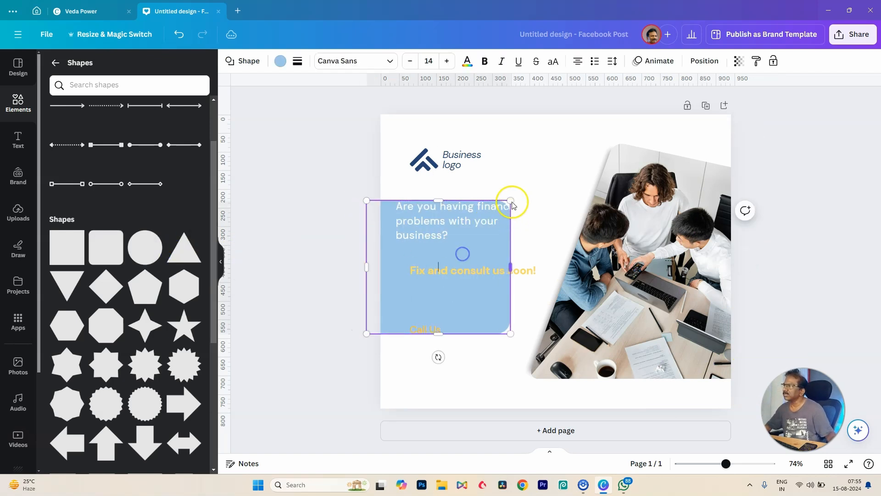
left_click_drag(511, 198, 576, 164)
left_click_drag(555, 191, 546, 224)
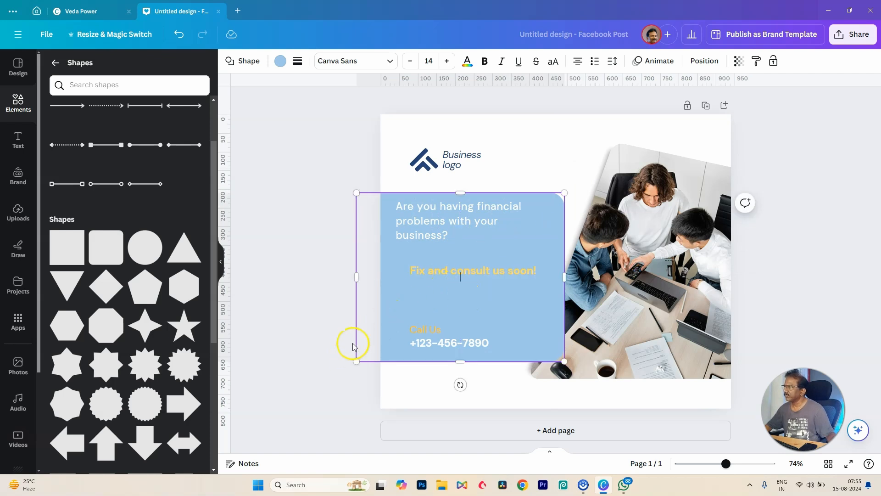
left_click_drag(359, 279, 390, 279)
left_click_drag(561, 363, 555, 358)
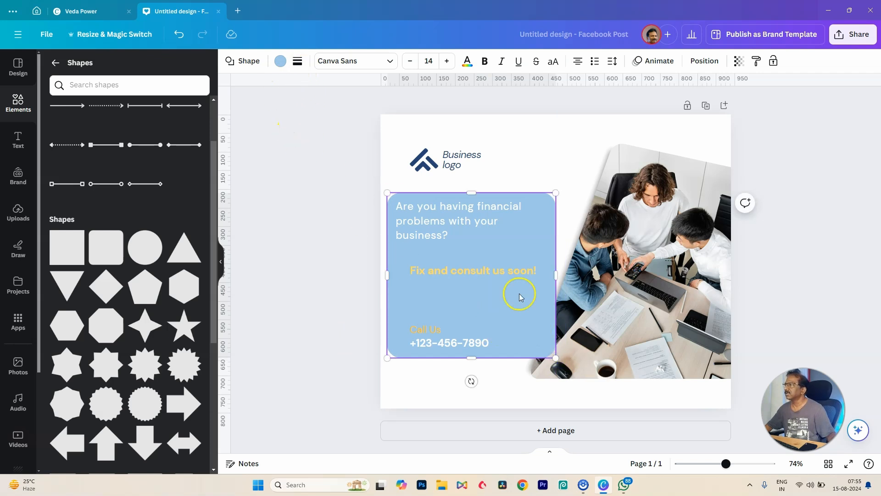
- Recolor the rounded panel with the medium blue from the Brand Kit's "Colors from 1.png" palette
left_click(522, 152)
left_click(513, 291)
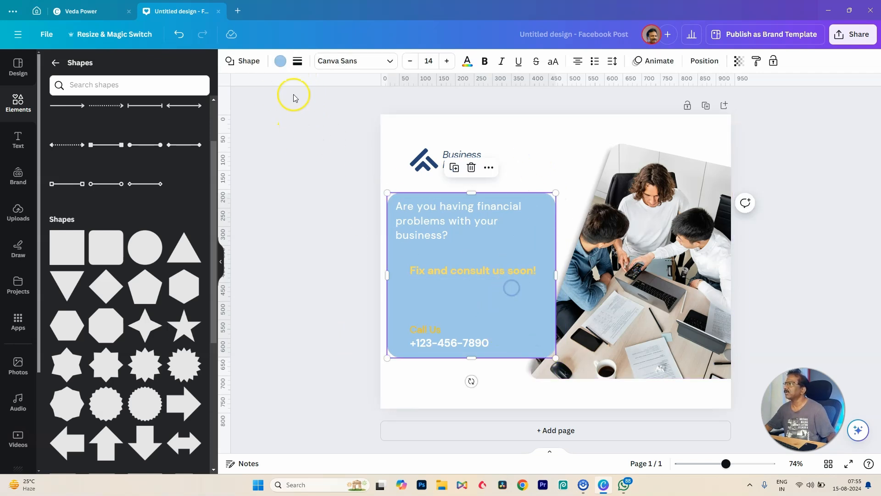
left_click(280, 61)
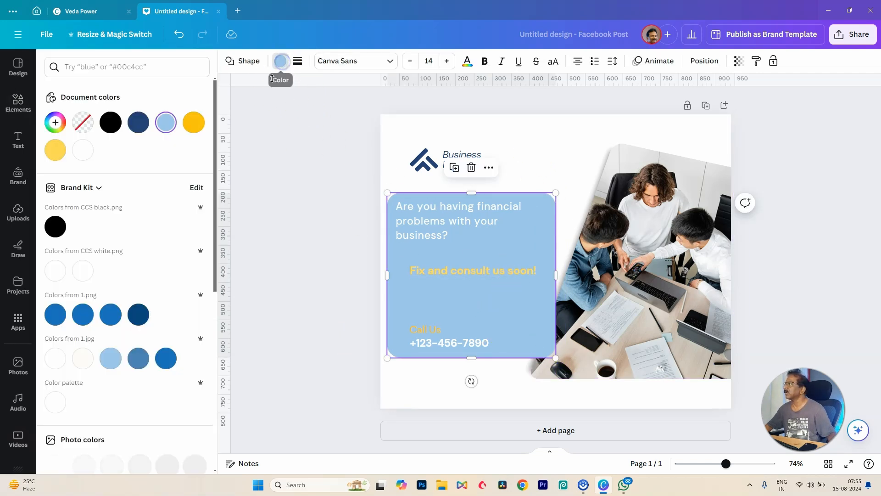
left_click(80, 315)
left_click(763, 256)
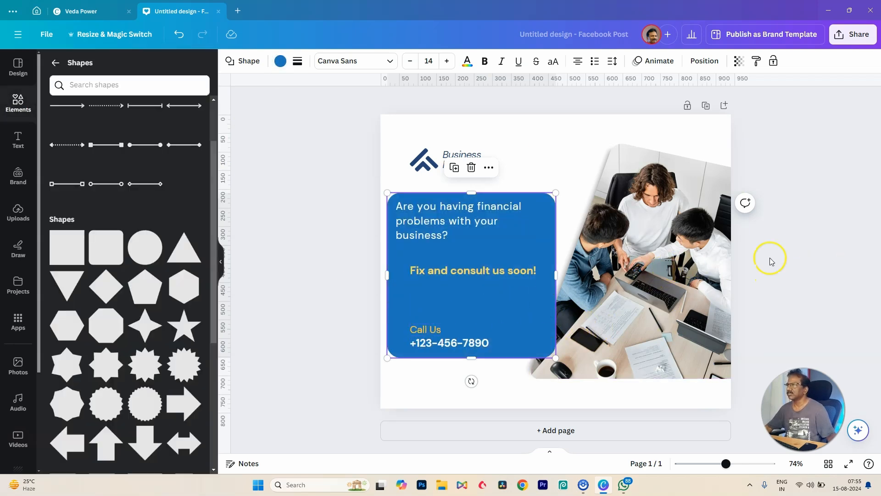
- Enlarge the blue panel past the page's left edge and tilt it clockwise to follow the photo's slanted edge
left_click_drag(532, 240, 533, 235)
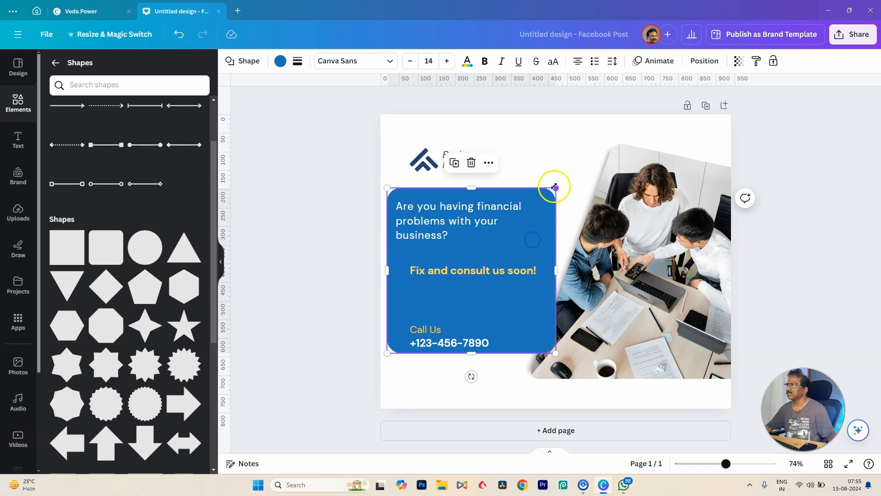
left_click_drag(555, 188, 600, 75)
left_click_drag(561, 209, 505, 253)
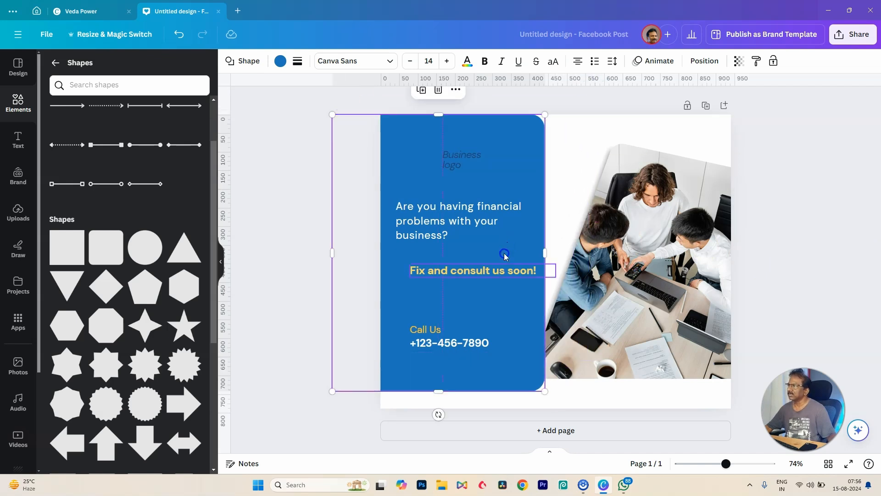
left_click_drag(439, 413, 404, 418)
left_click(812, 253)
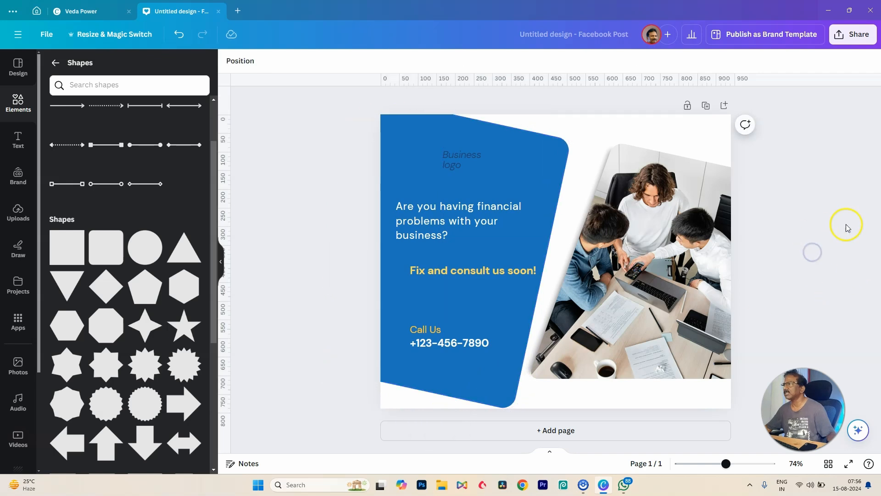
- Move the "Fix and consult us soon!" line up and left to align with the question text above it
left_click(463, 158)
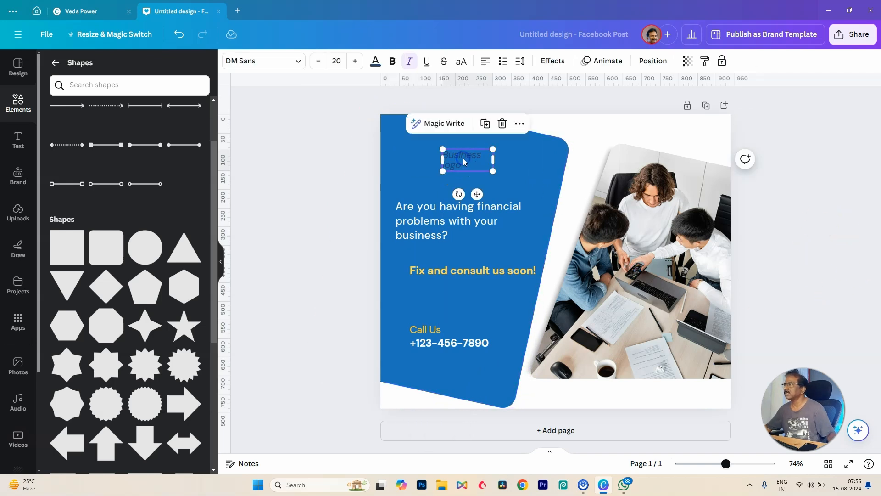
left_click(783, 252)
left_click_drag(482, 271, 467, 261)
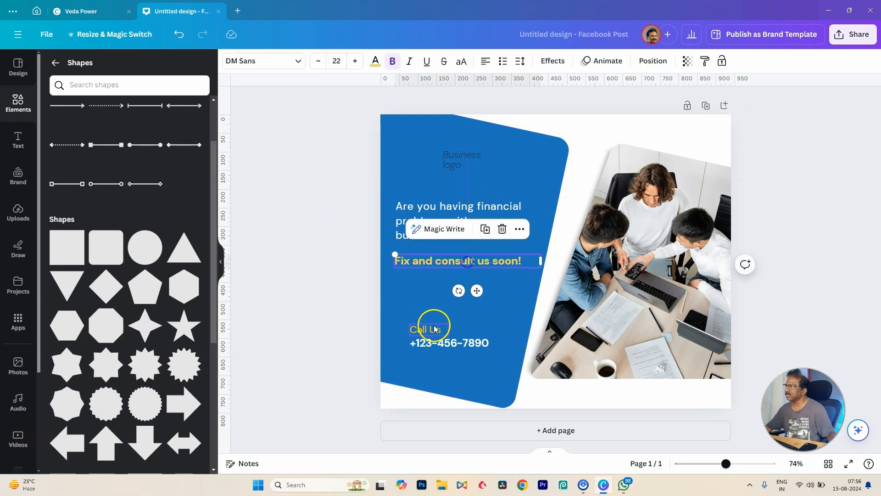
- Shift the blue panel slightly down toward the photo and tilt it a little further clockwise
left_click(476, 366)
left_click_drag(500, 383, 504, 391)
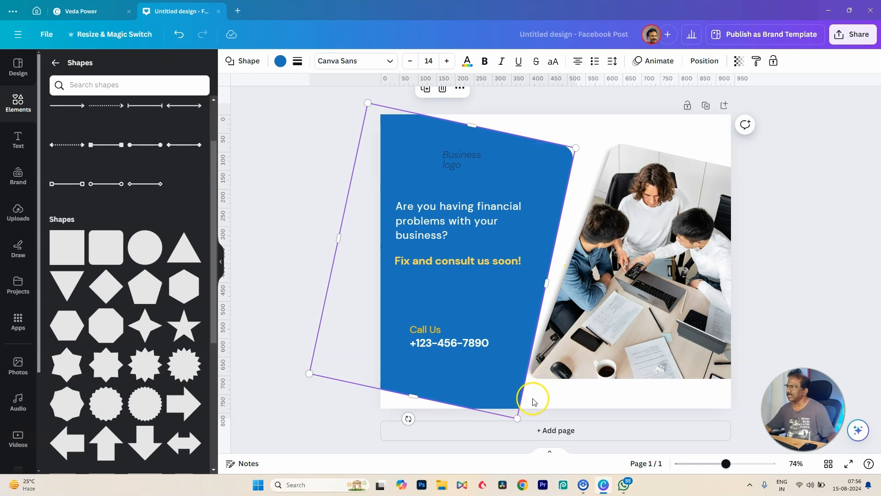
left_click_drag(407, 419, 387, 412)
left_click(820, 279)
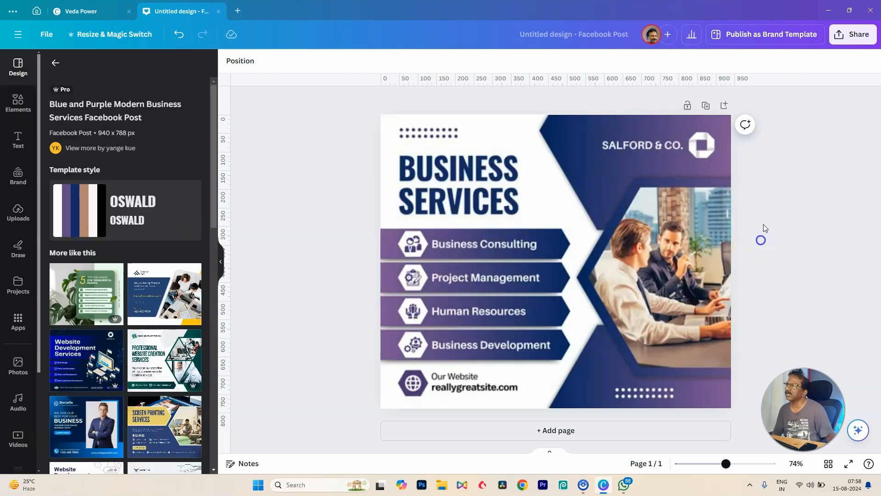
- Examine the separate service bars and the upper gradient shape of the Business Services template
left_click(555, 240)
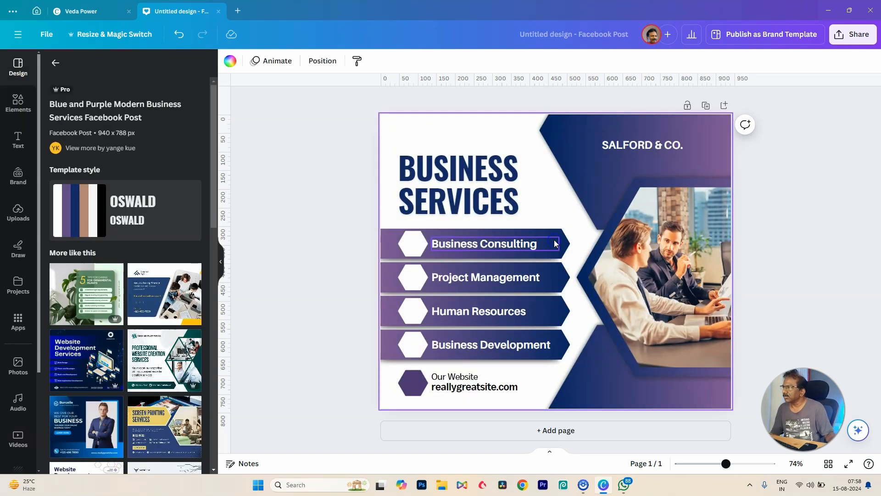
left_click(390, 246)
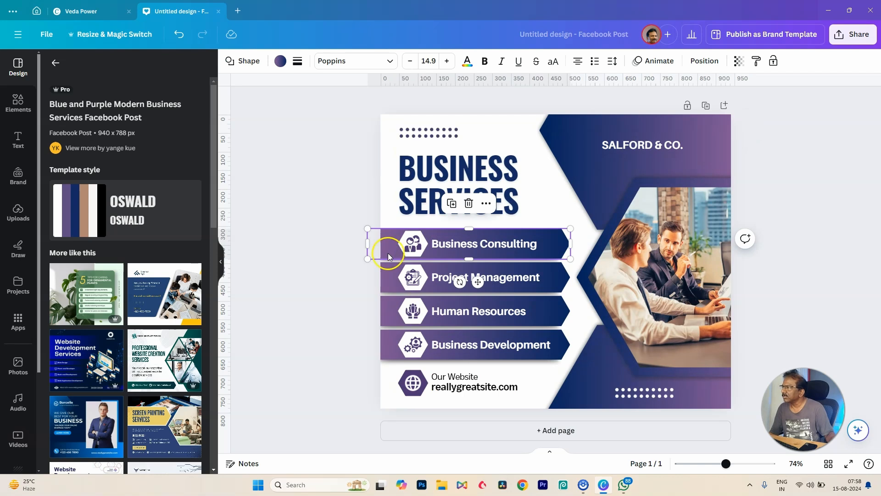
left_click(389, 277)
left_click(389, 321)
left_click(388, 344)
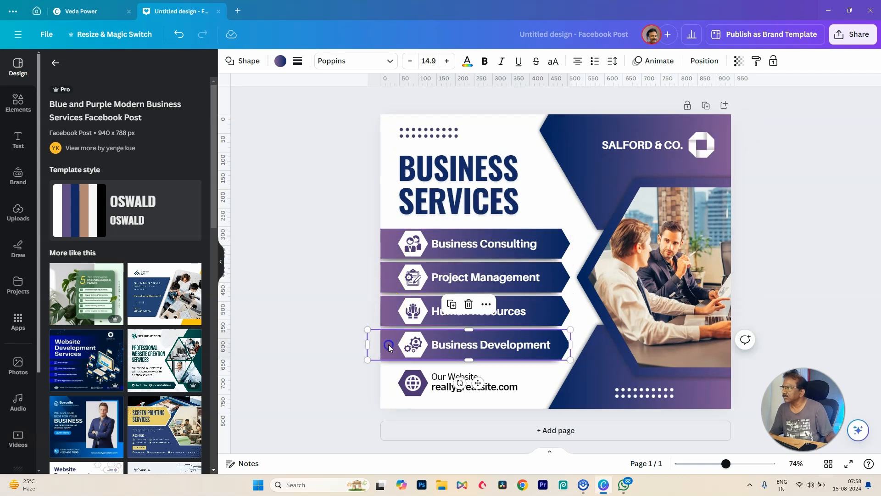
left_click(587, 143)
left_click(569, 128)
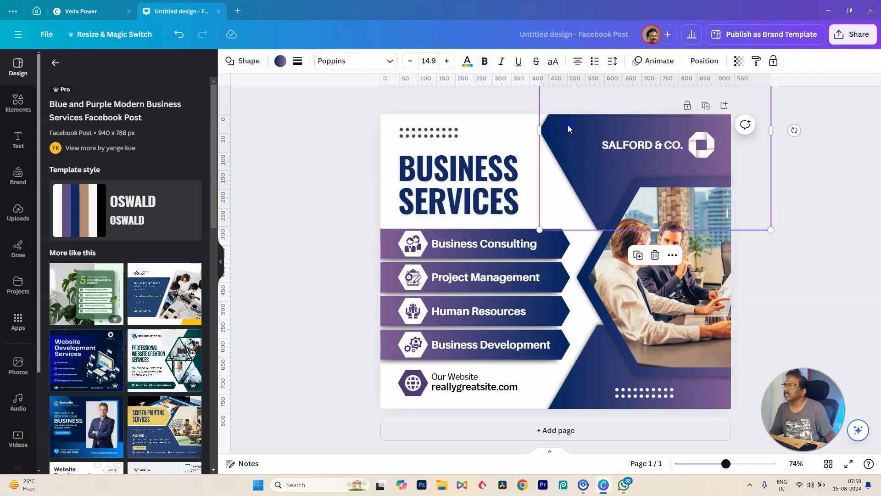
left_click(819, 268)
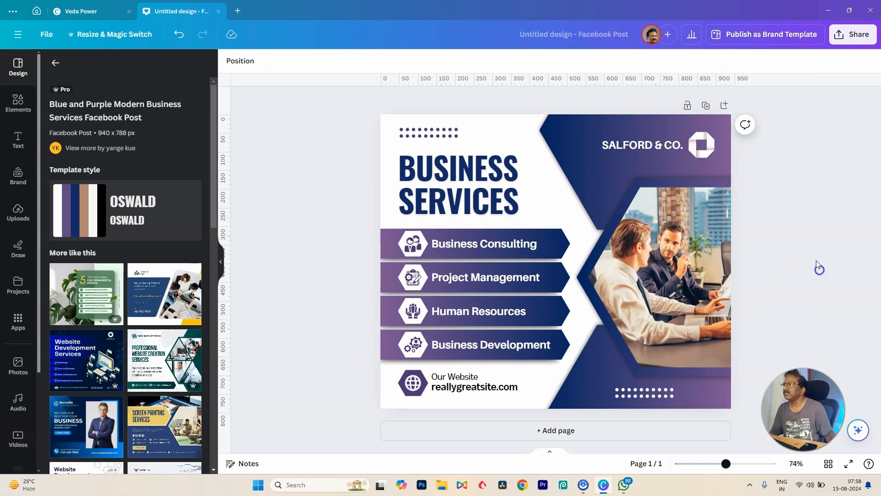
- Delete the gradient bar behind the "Business Consulting" item
left_click(559, 241)
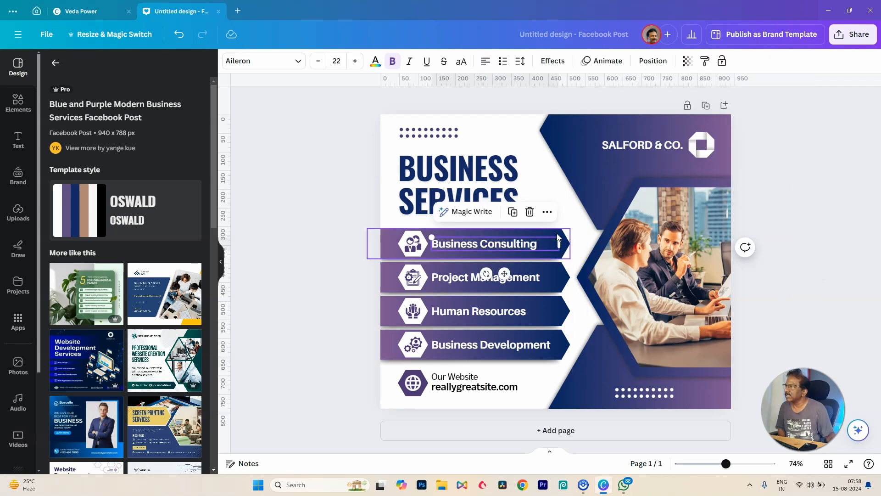
mouse_move(556, 231)
left_mouse_down()
mouse_move(604, 222)
mouse_move(557, 231)
left_mouse_up()
key("Delete")
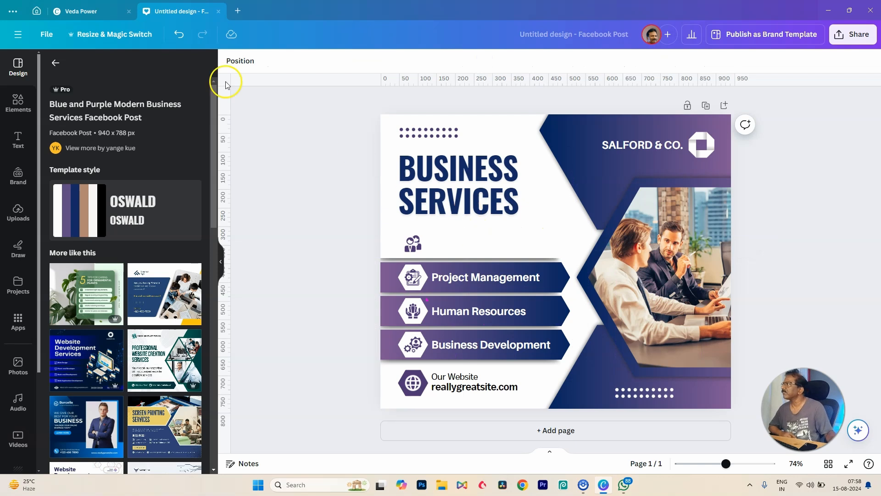
- Open the Shapes category of the elements library to find a replacement for the deleted bar
left_click(18, 102)
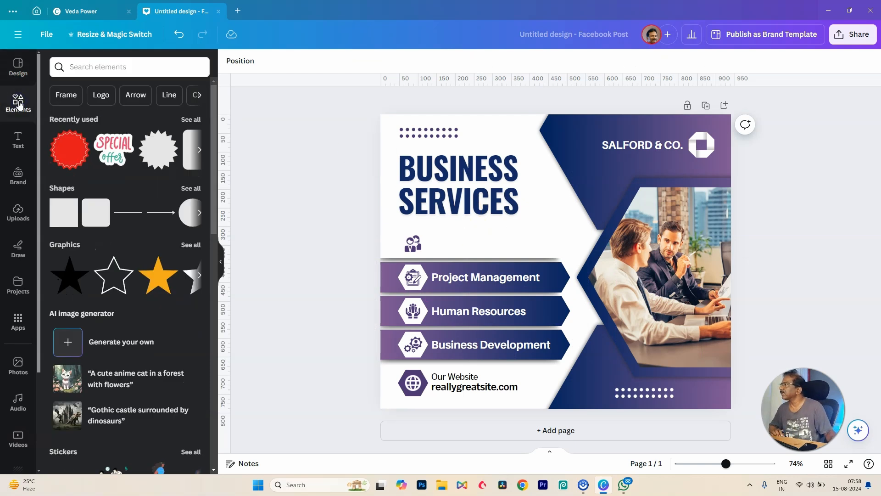
left_click(94, 66)
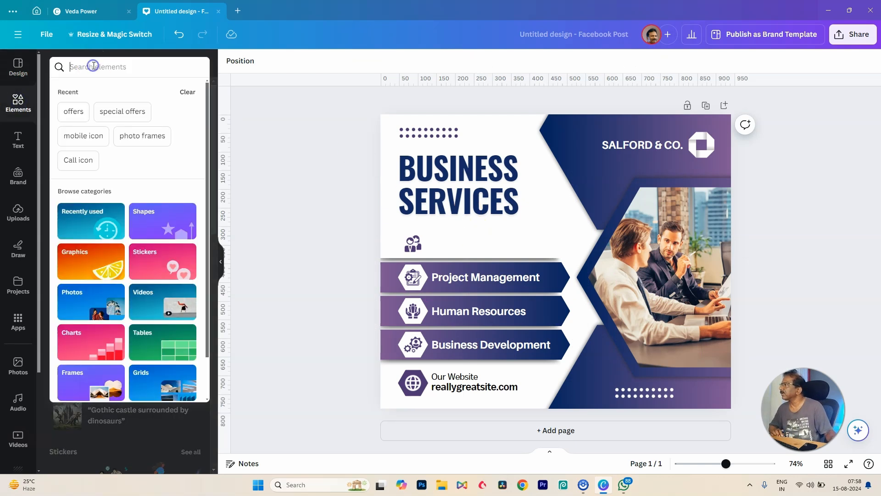
left_click(157, 224)
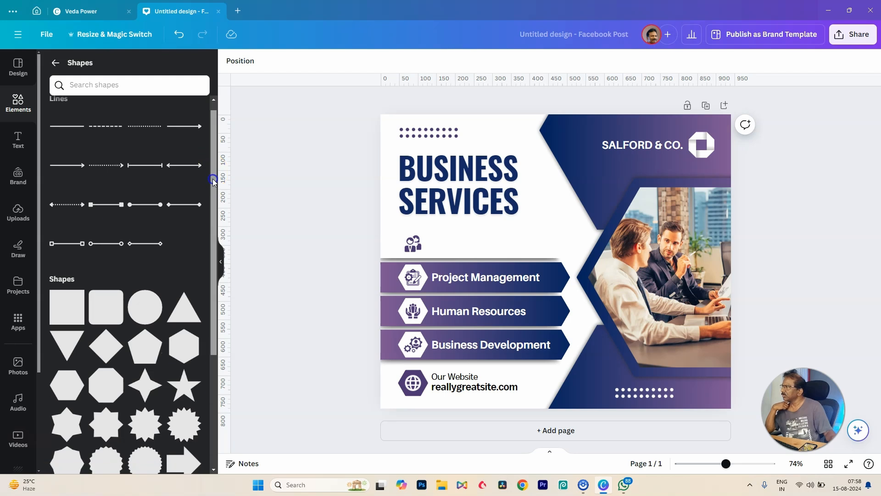